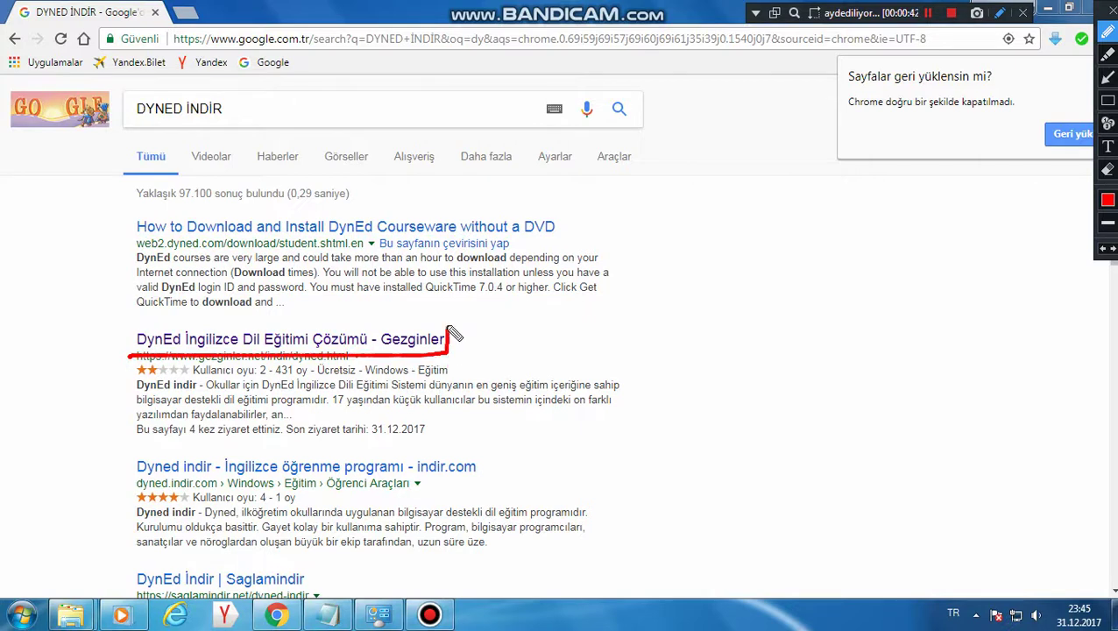
Open the Gezginler page for DynEd from the search results and dismiss the restore-pages prompt.
left_click(1000, 12)
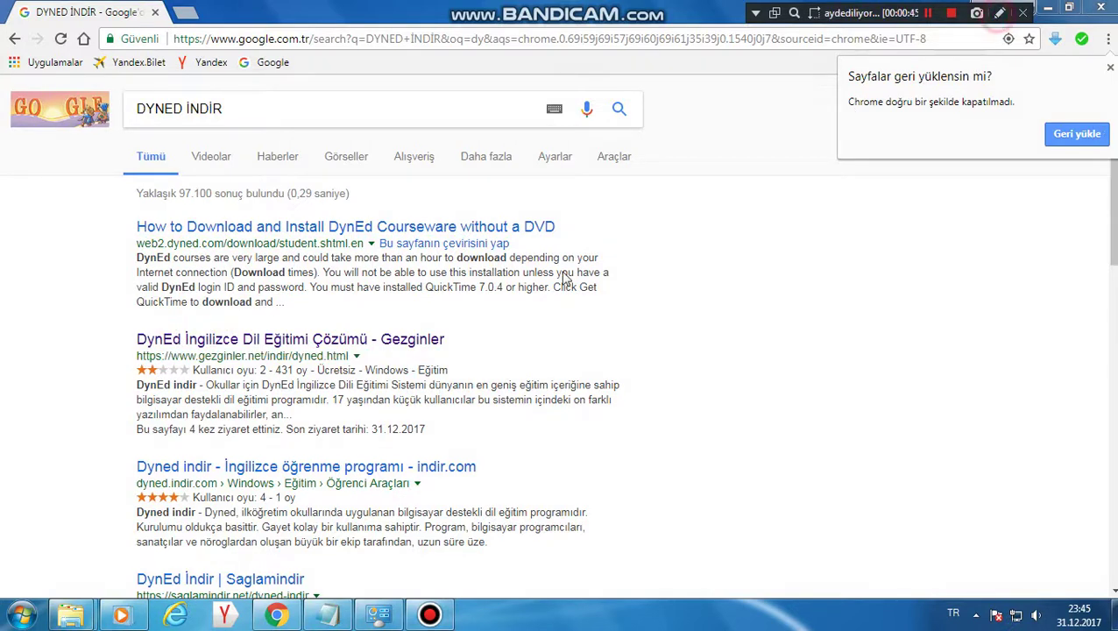
left_click(397, 340)
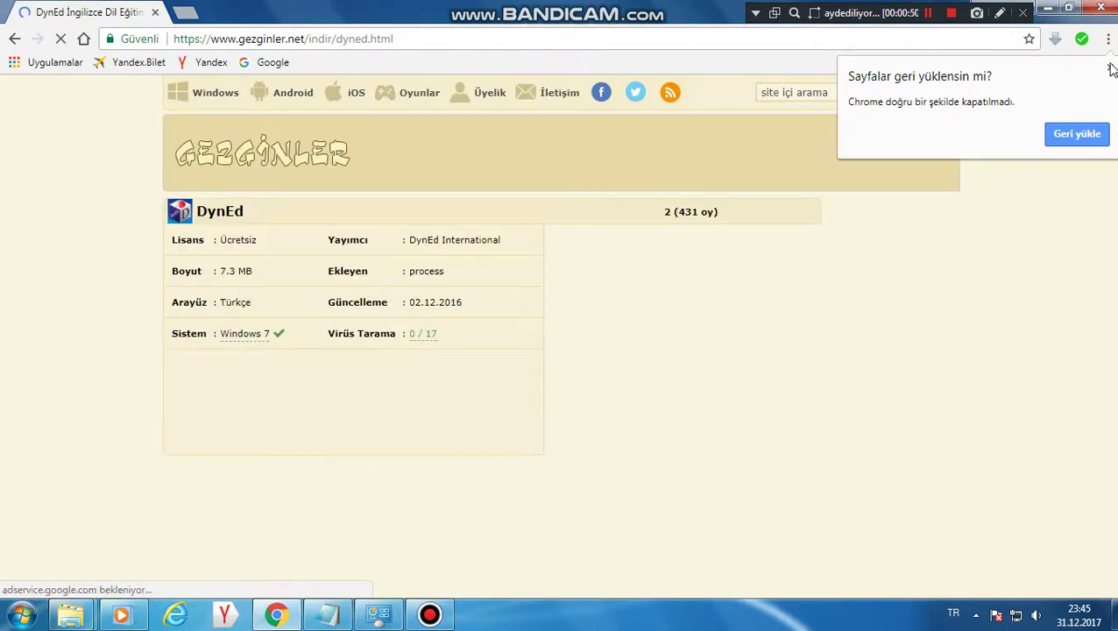
left_click(1112, 69)
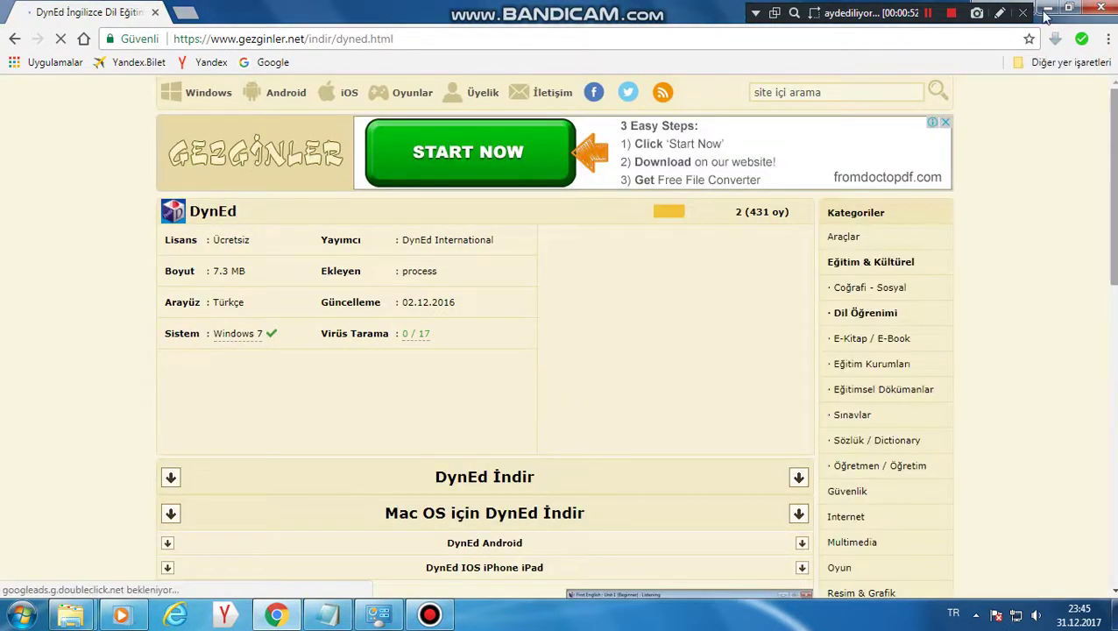
left_click(1000, 12)
mouse_move(406, 454)
left_mouse_down()
mouse_move(559, 457)
mouse_move(435, 496)
mouse_move(408, 451)
left_mouse_up()
left_click(1000, 12)
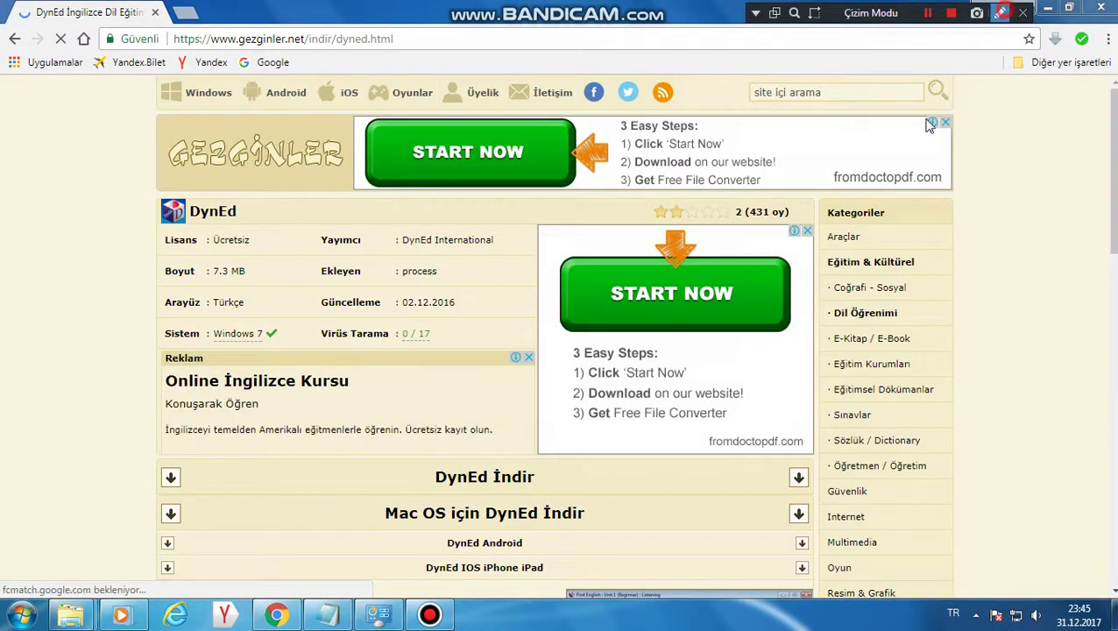
Download the Windows version of DynEd and run the downloaded STUDENT_MONE installer.
left_click(512, 479)
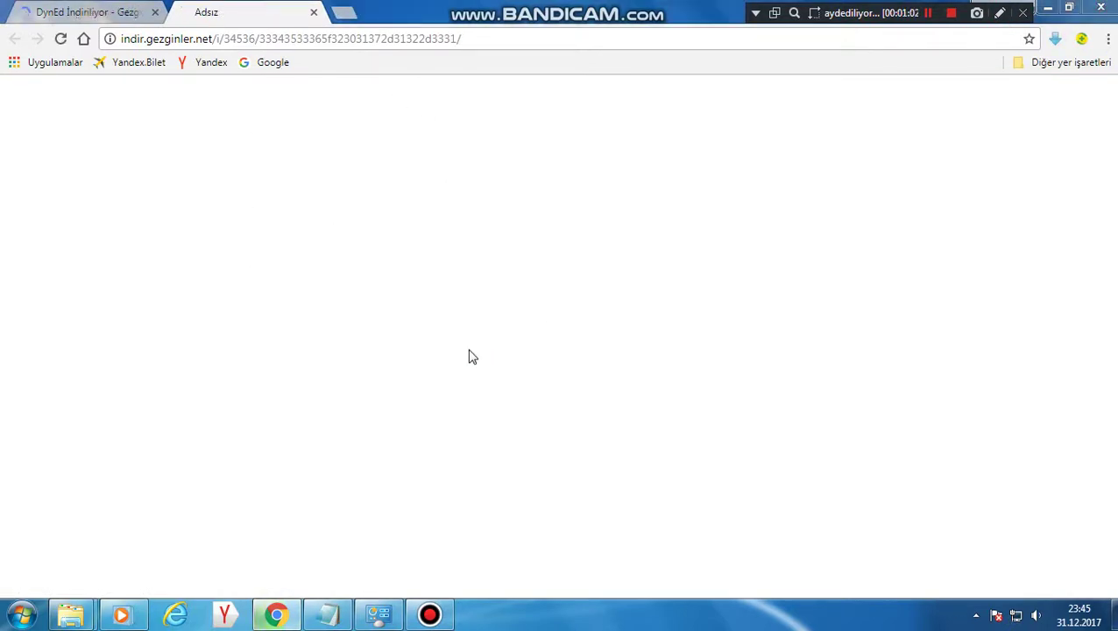
left_click(424, 369)
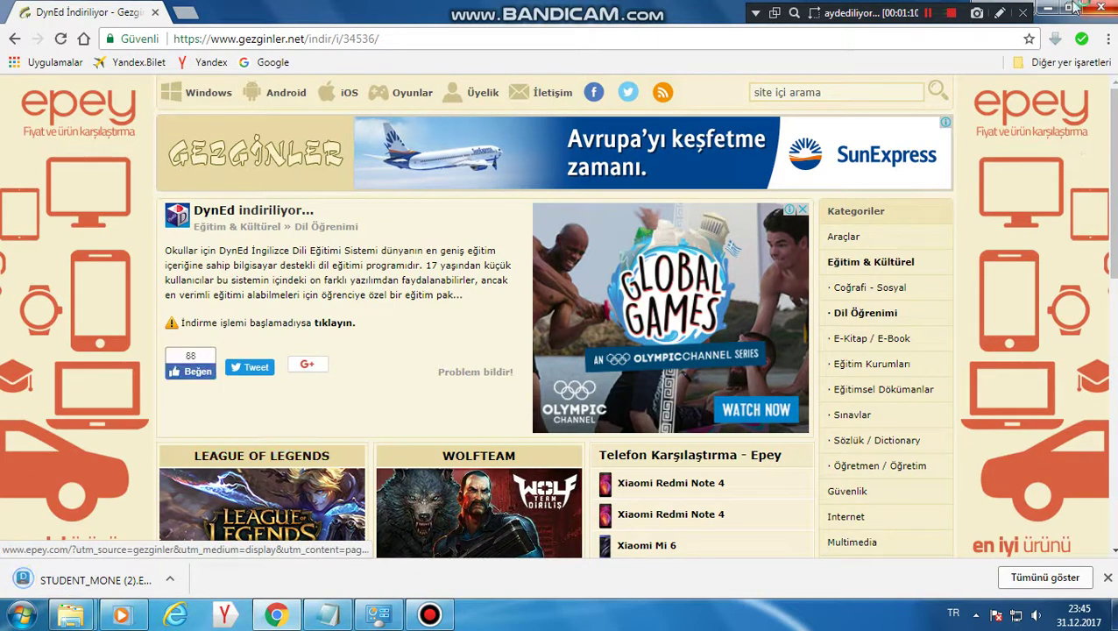
left_click(128, 579)
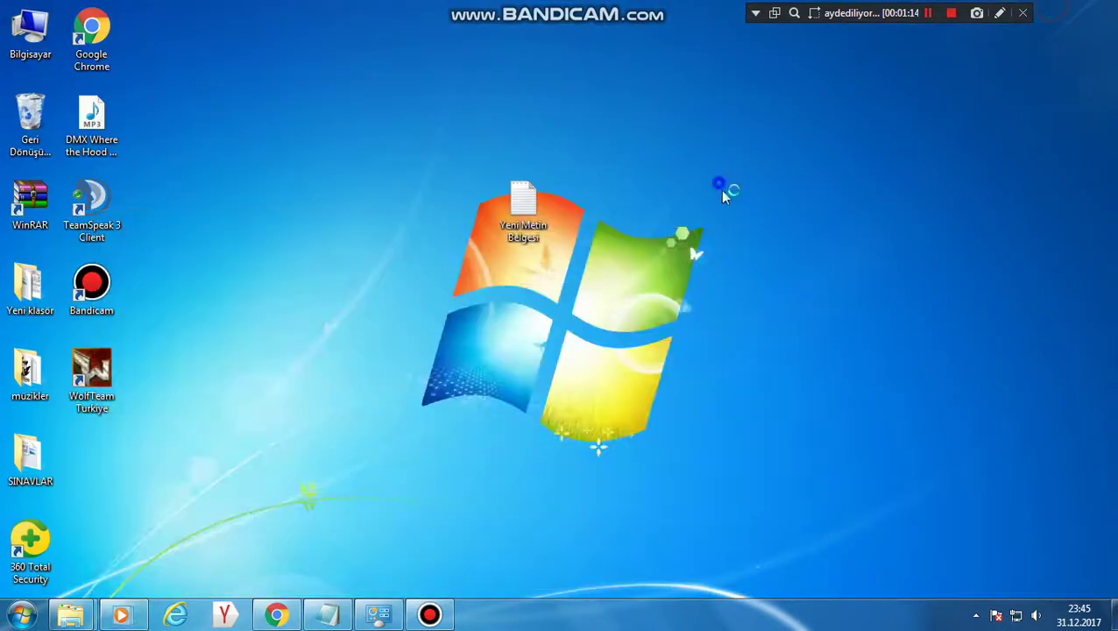
right_click(719, 184)
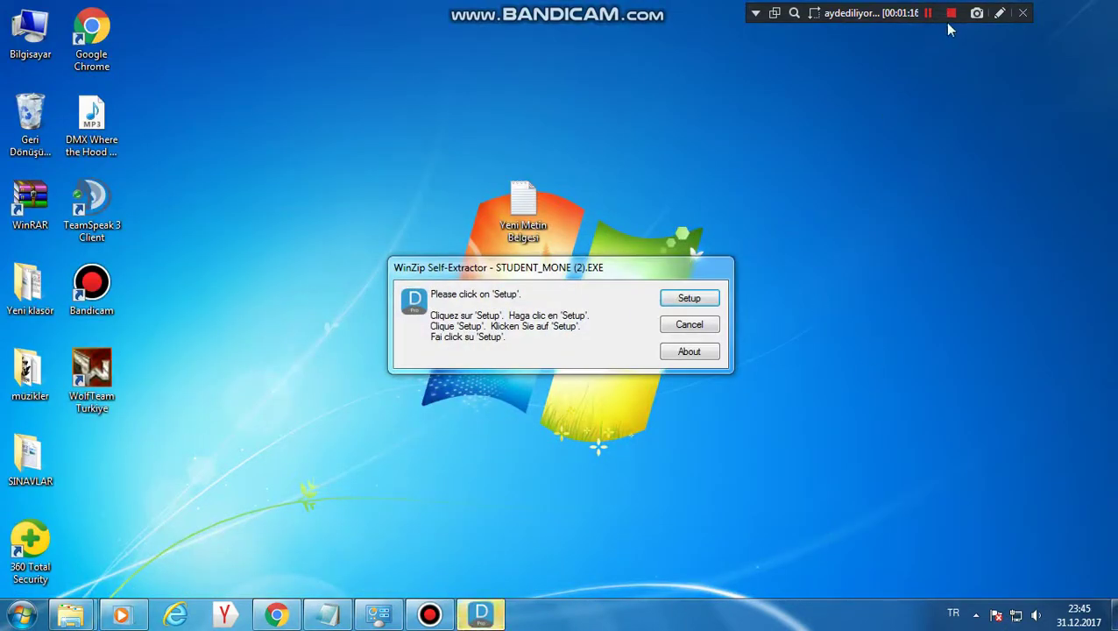
left_click(1000, 13)
mouse_move(706, 287)
left_mouse_down()
mouse_move(720, 303)
mouse_move(671, 314)
mouse_move(658, 286)
mouse_move(680, 281)
left_mouse_up()
left_click(999, 13)
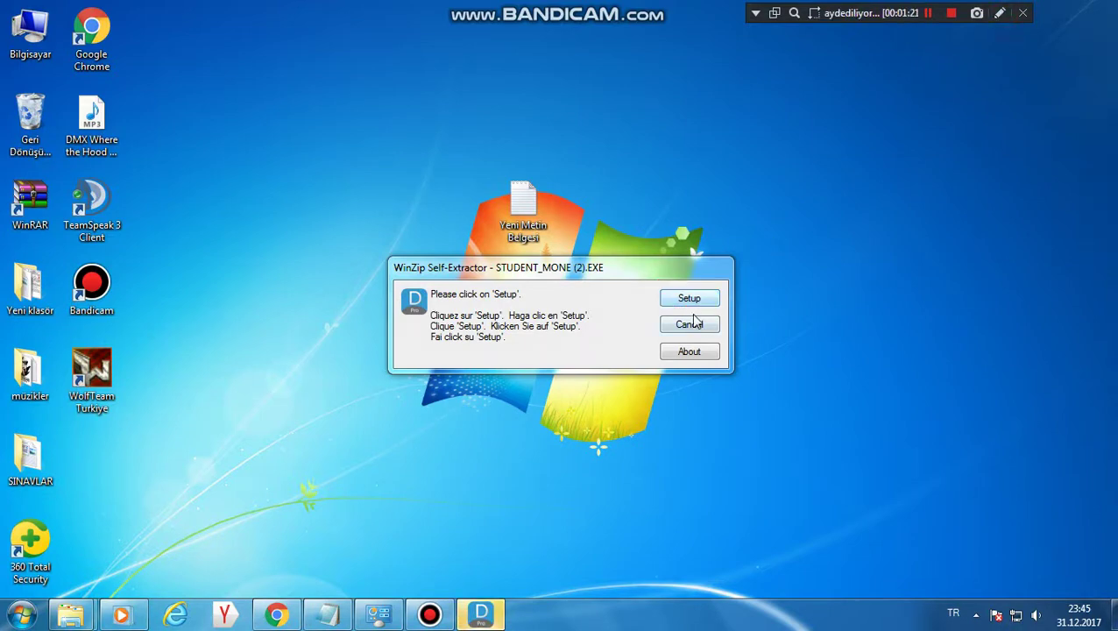
Install DynEd Student in C:\Program Files\DynEd, accepting the licence agreement, and close the shortcut folder.
left_click(688, 298)
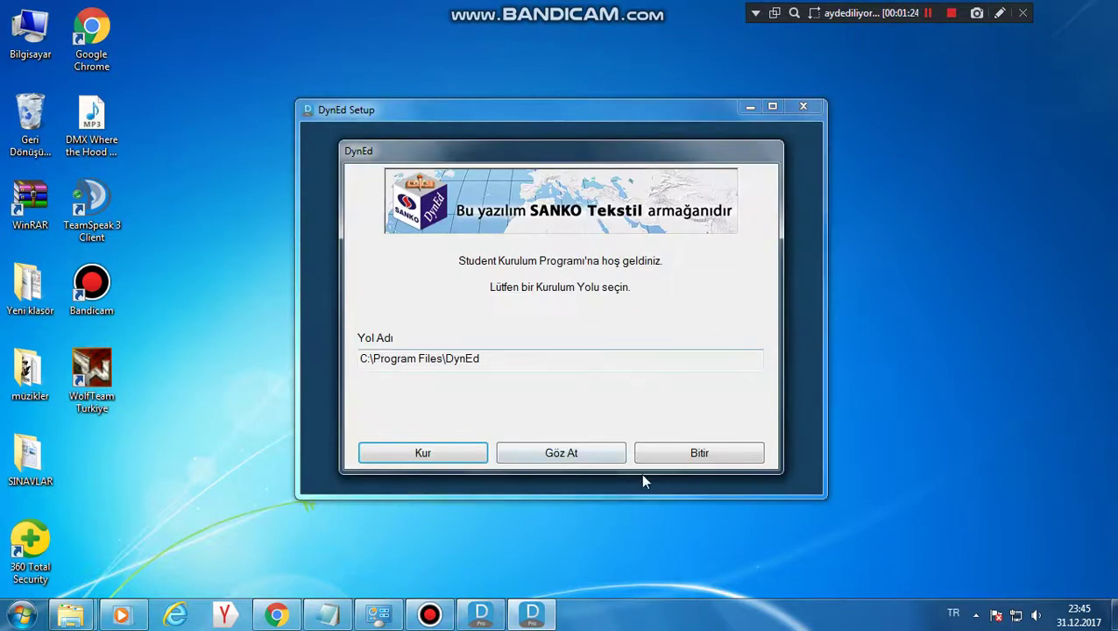
left_click(448, 451)
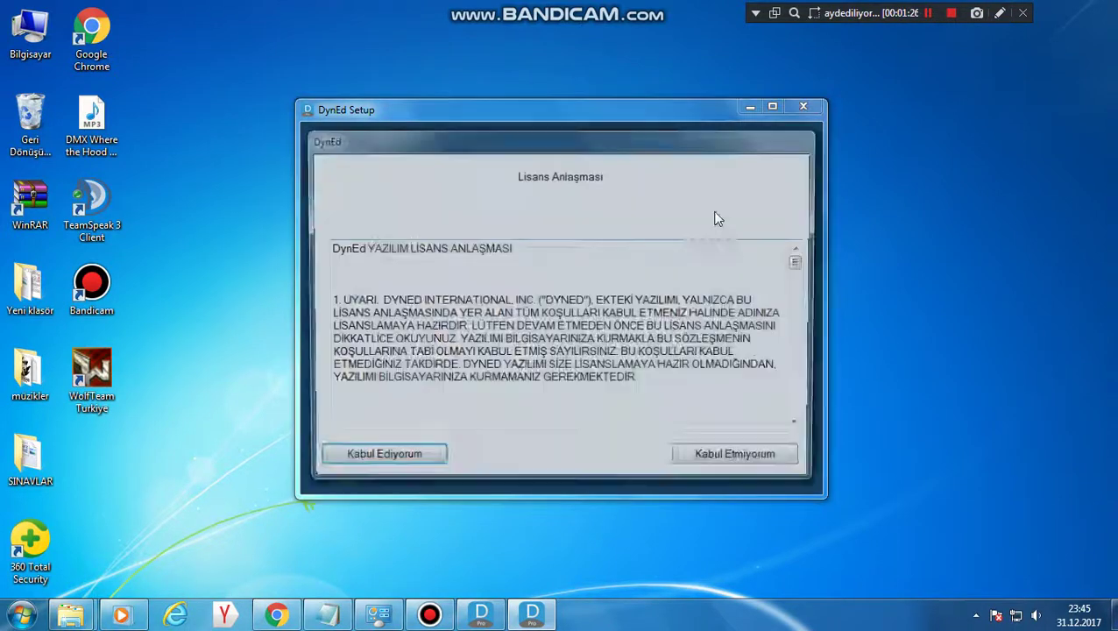
left_click(425, 459)
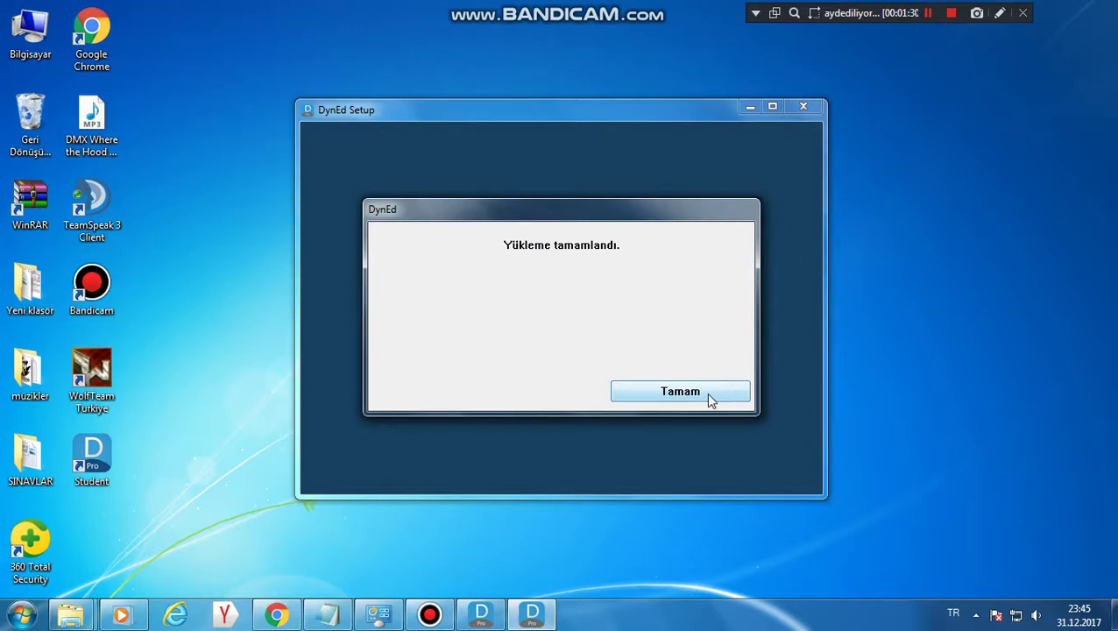
left_click(709, 396)
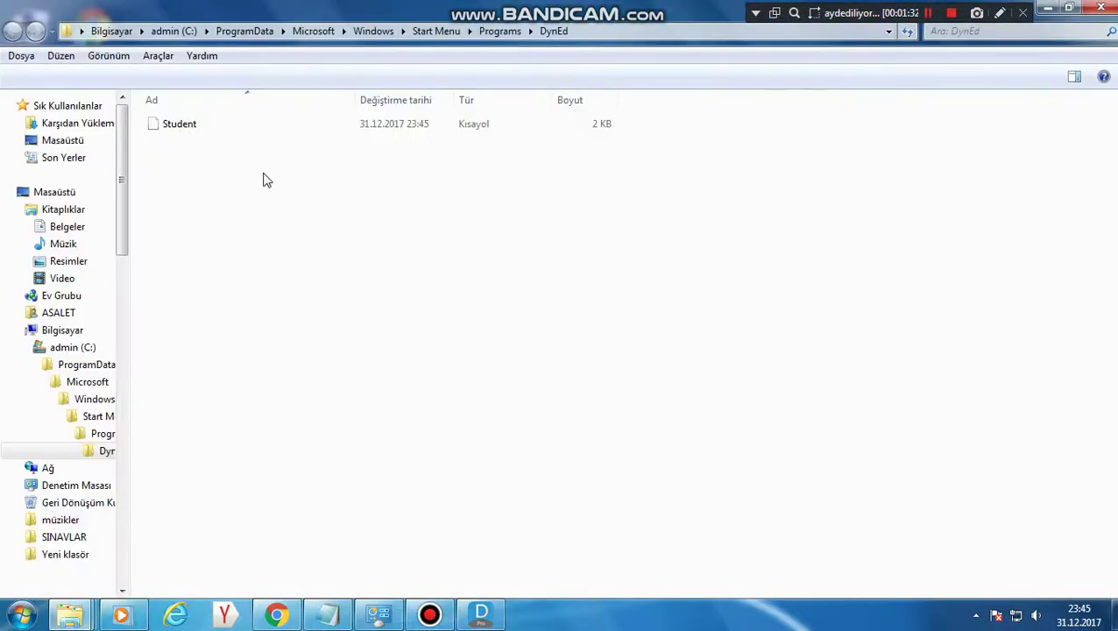
left_click_drag(400, 250, 200, 124)
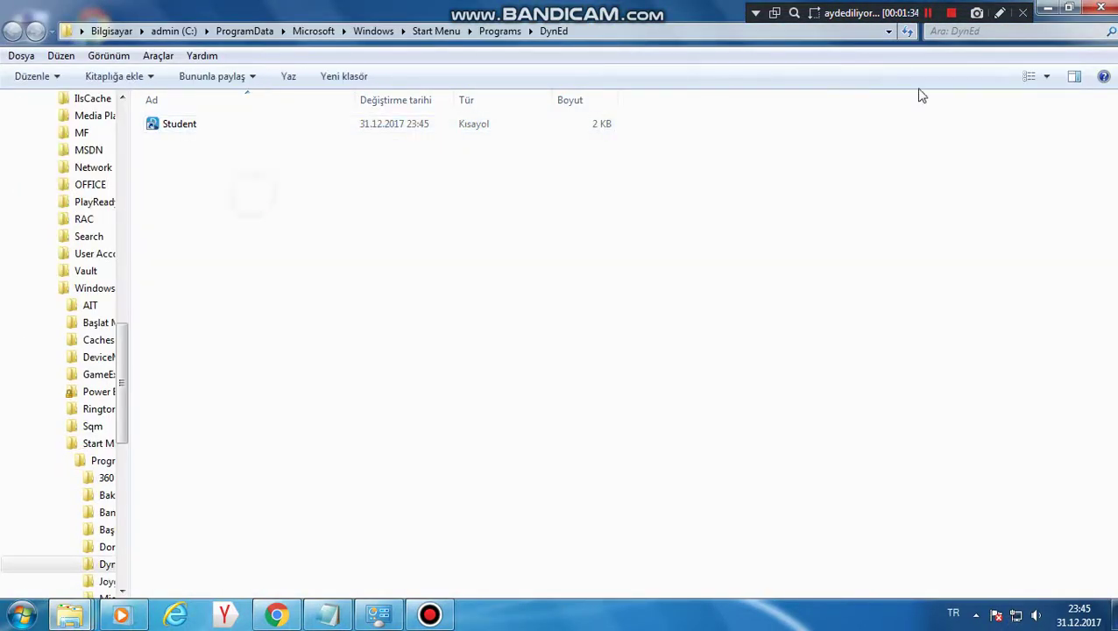
key("alt+F4")
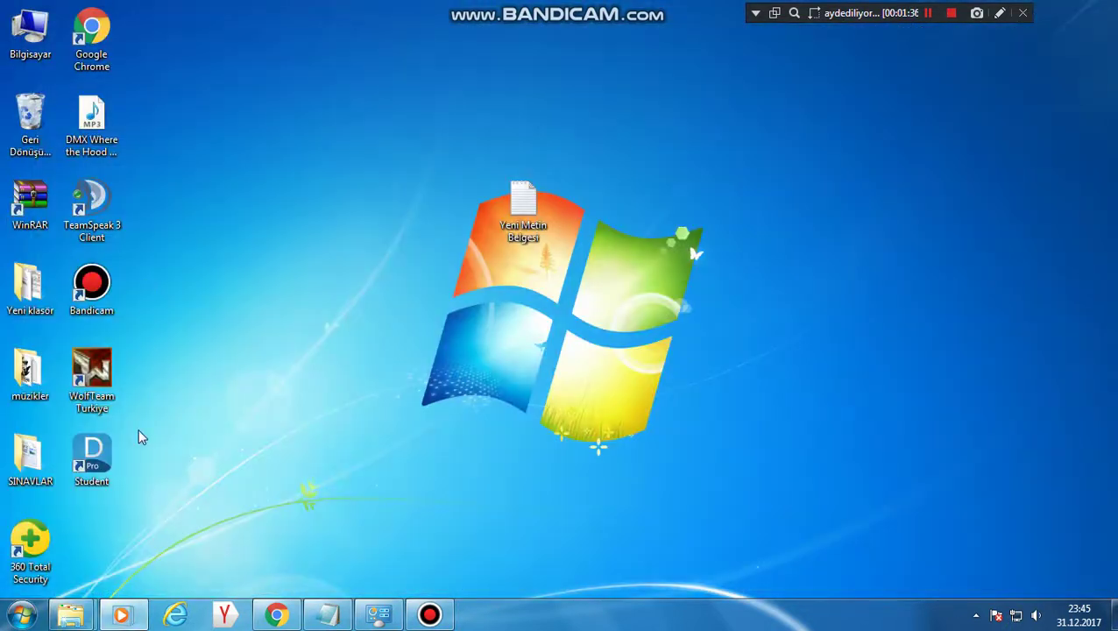
Launch the DynEd Student program from the desktop and log in with the account password.
double_click(118, 449)
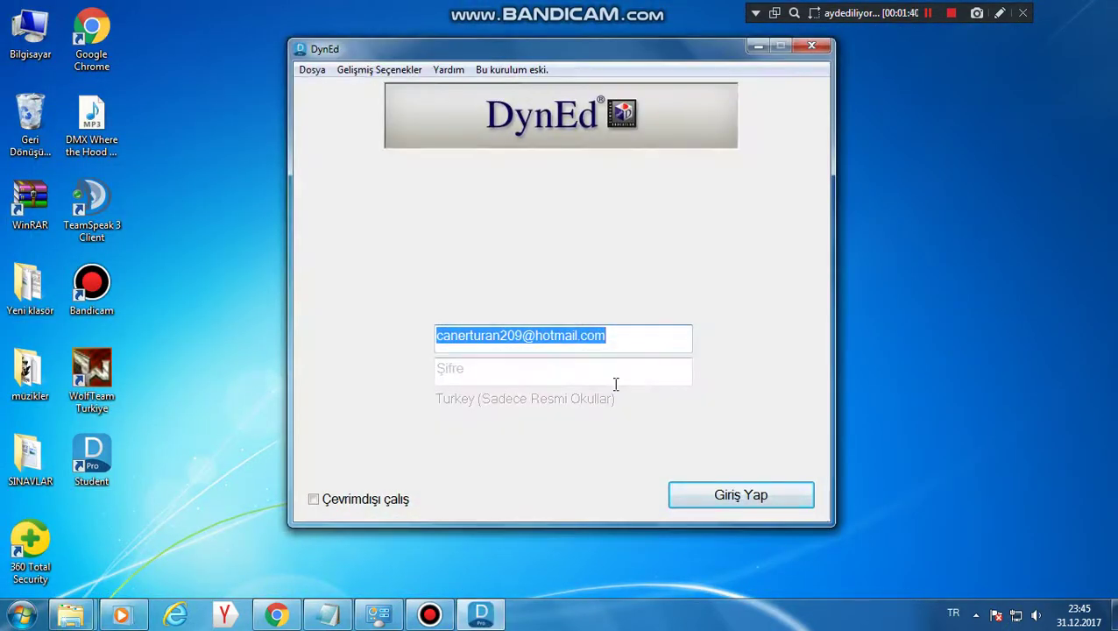
left_click(614, 375)
left_click(471, 375)
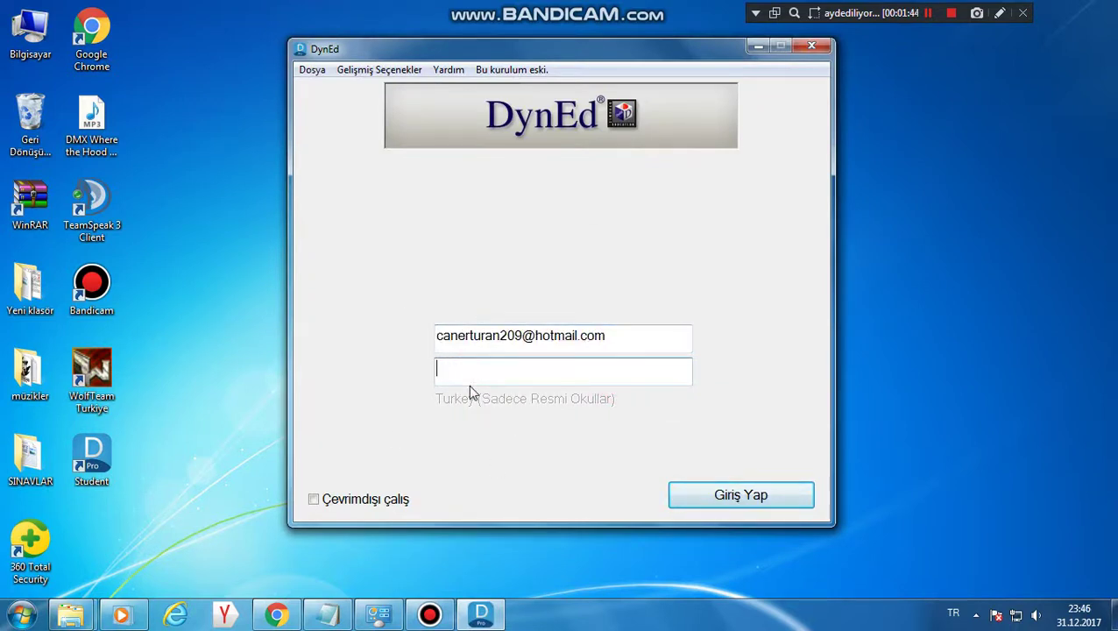
type("***")
left_click(746, 497)
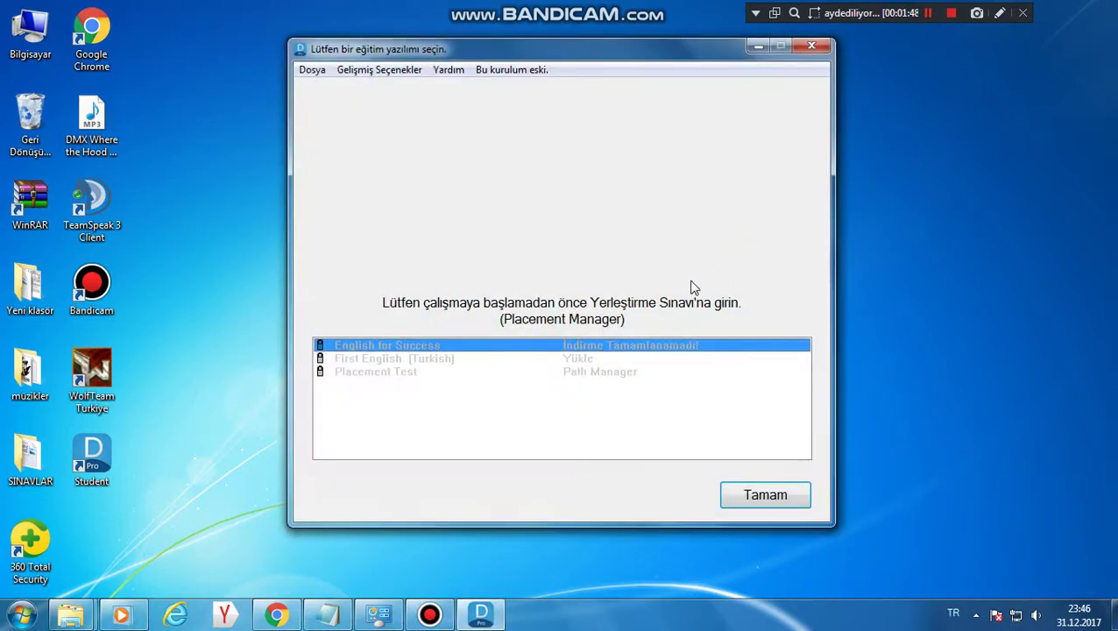
key("ctrl+shift+d")
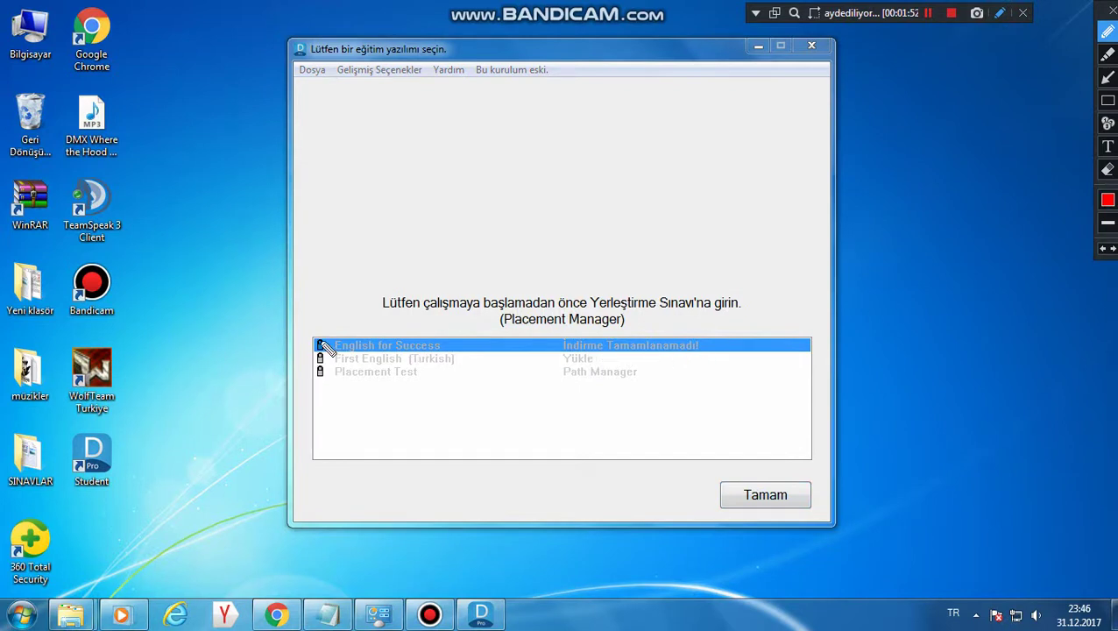
mouse_move(310, 334)
left_mouse_down()
mouse_move(719, 338)
mouse_move(613, 361)
mouse_move(401, 361)
mouse_move(320, 355)
mouse_move(315, 332)
left_mouse_up()
left_click(999, 13)
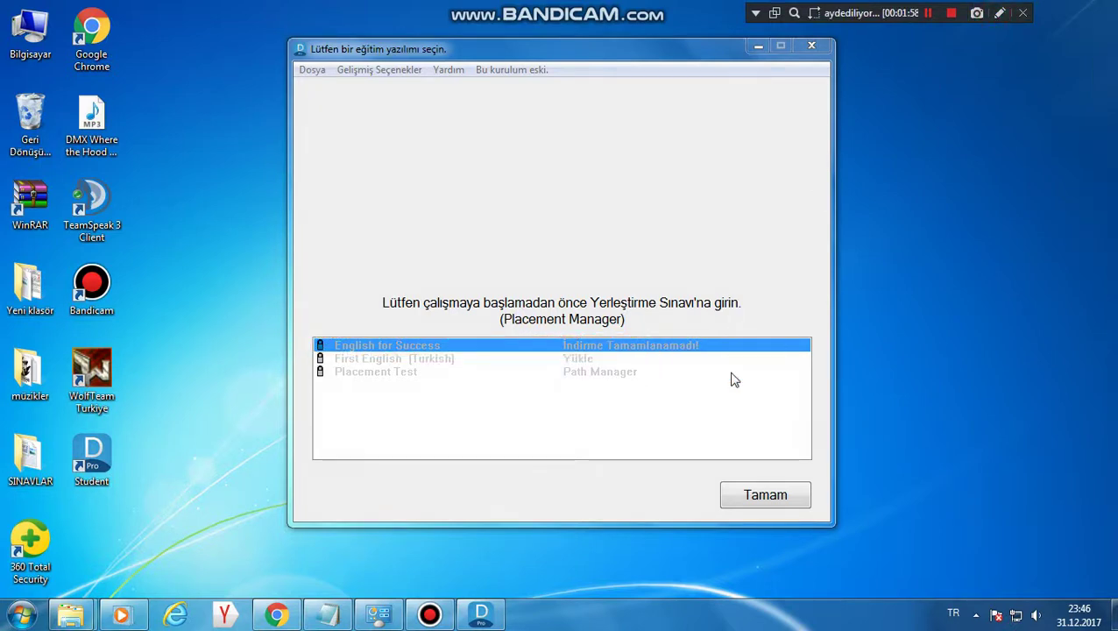
Start downloading the English for Success course with the İngilizce / Türkçe language option.
left_click(757, 493)
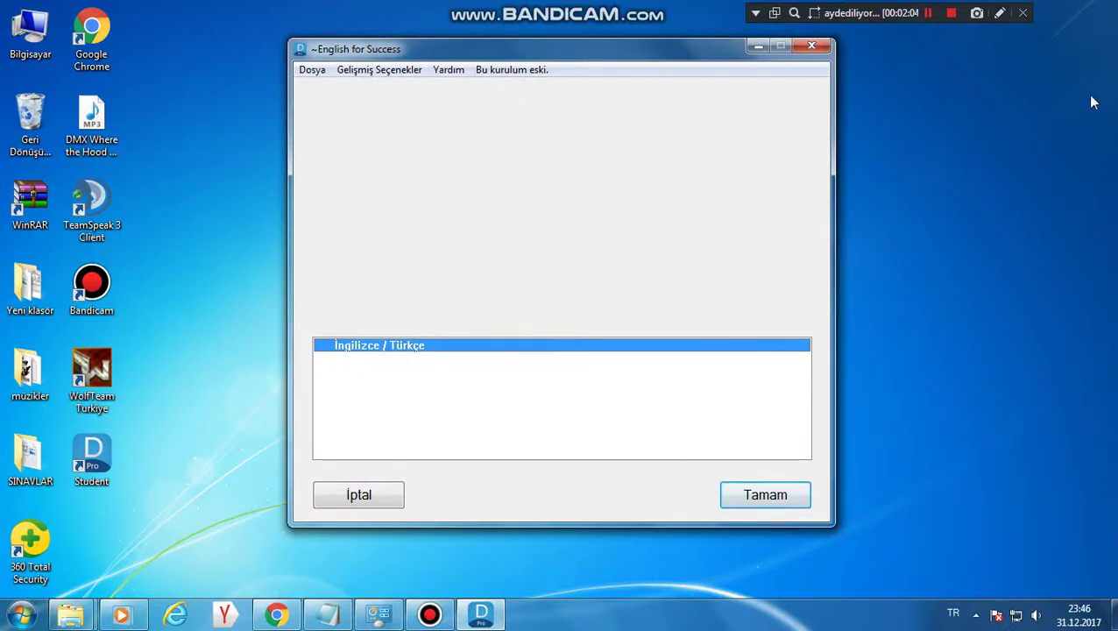
left_click(999, 12)
mouse_move(708, 480)
left_mouse_down()
mouse_move(798, 465)
mouse_move(723, 466)
left_mouse_up()
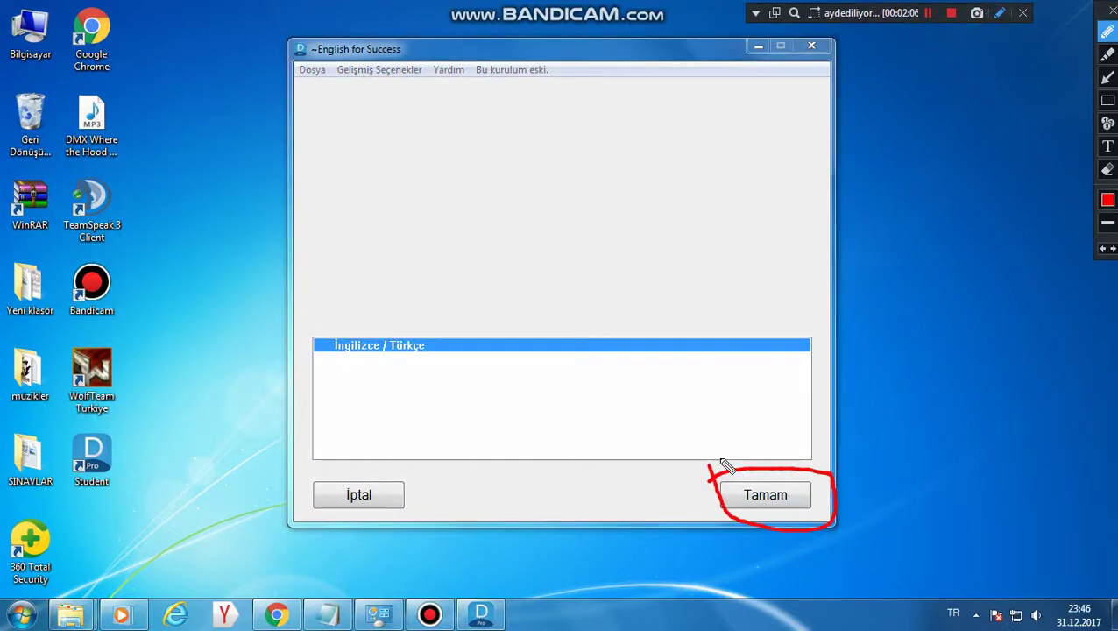
left_click(999, 12)
left_click(769, 494)
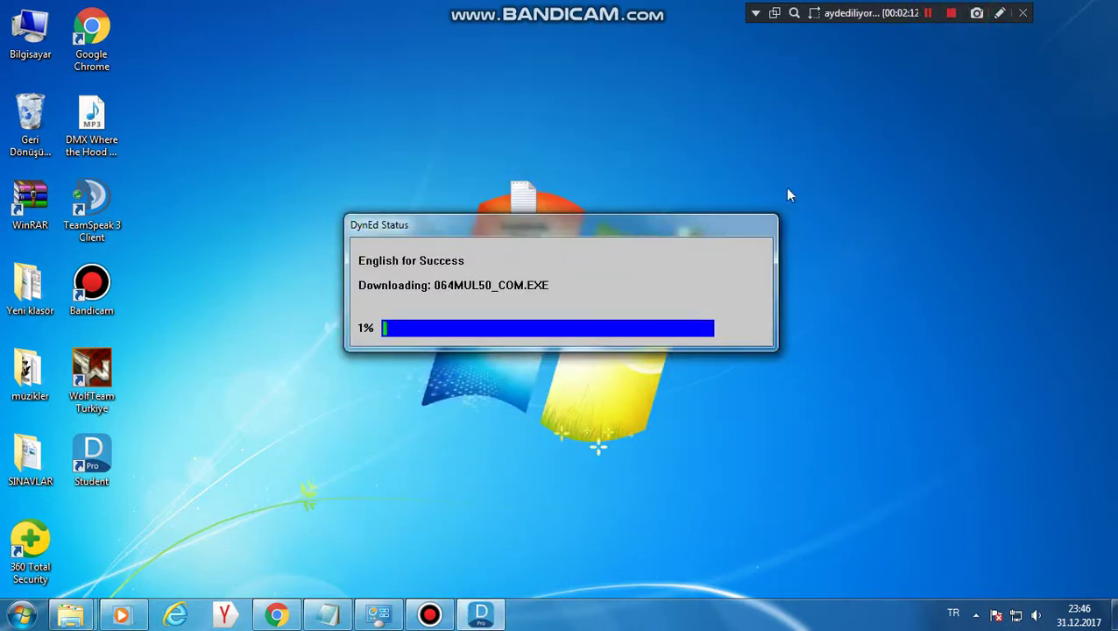
Switch to the open Notepad document and add the line "BEN DURDURCAM INDIGINDE ACARIM".
left_click(327, 614)
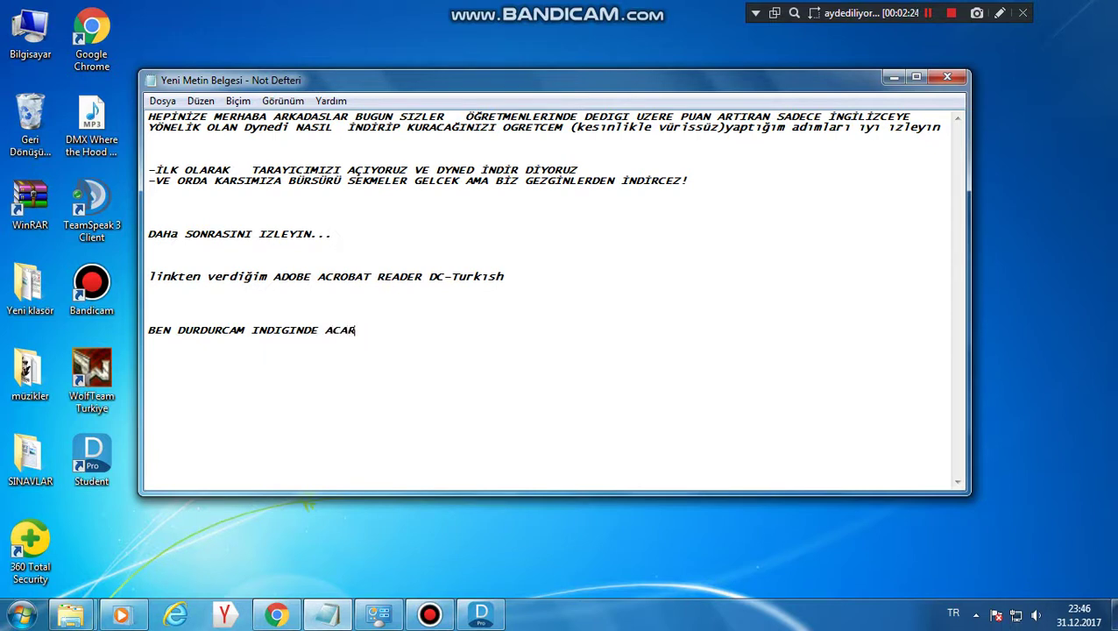
left_click(931, 14)
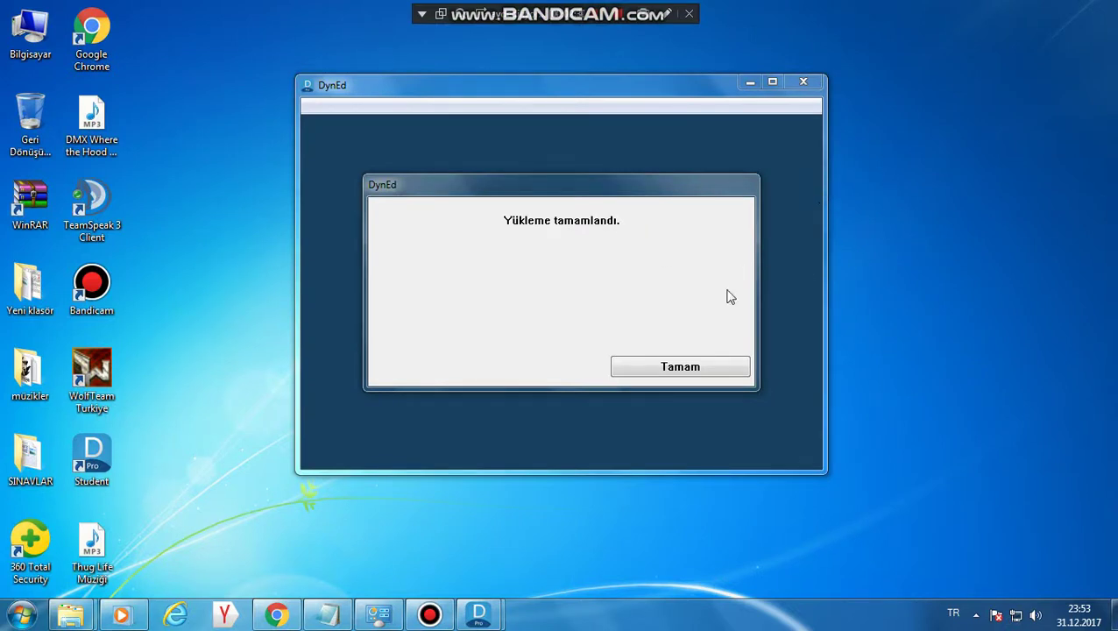
left_click(668, 14)
mouse_move(586, 344)
left_mouse_down()
mouse_move(731, 348)
mouse_move(769, 364)
mouse_move(604, 392)
mouse_move(592, 343)
left_mouse_up()
left_click(670, 16)
Add "NE UZUN SÜRDÜ NAMUSSUZ:D" and "ARKADASLAR SUAN INDI HADI BASLIYALIM:D" to the Notepad document and minimize it.
left_click(327, 616)
left_click_drag(163, 372, 403, 388)
left_click(448, 387)
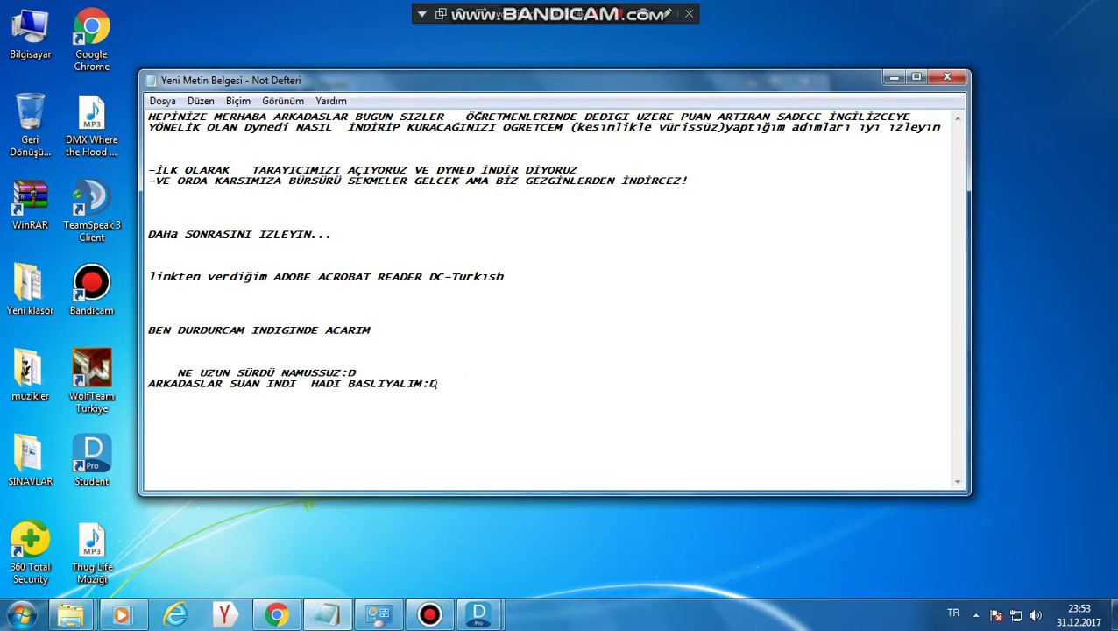
left_click(892, 79)
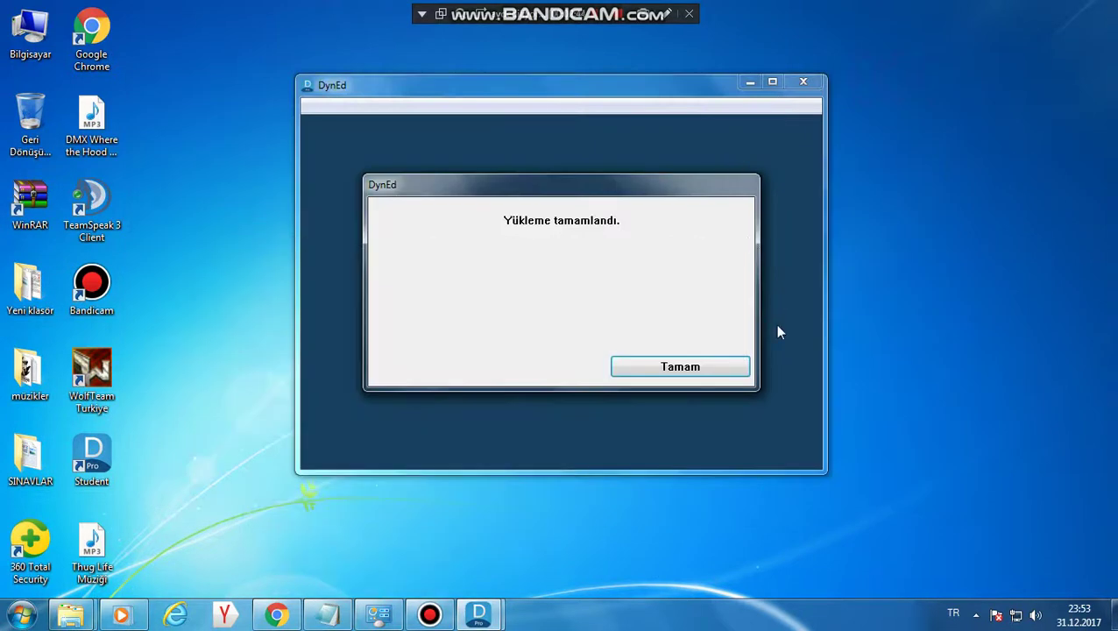
Acknowledge the finished course installation and try to open English for Success, dismissing the dialog.
left_click(700, 372)
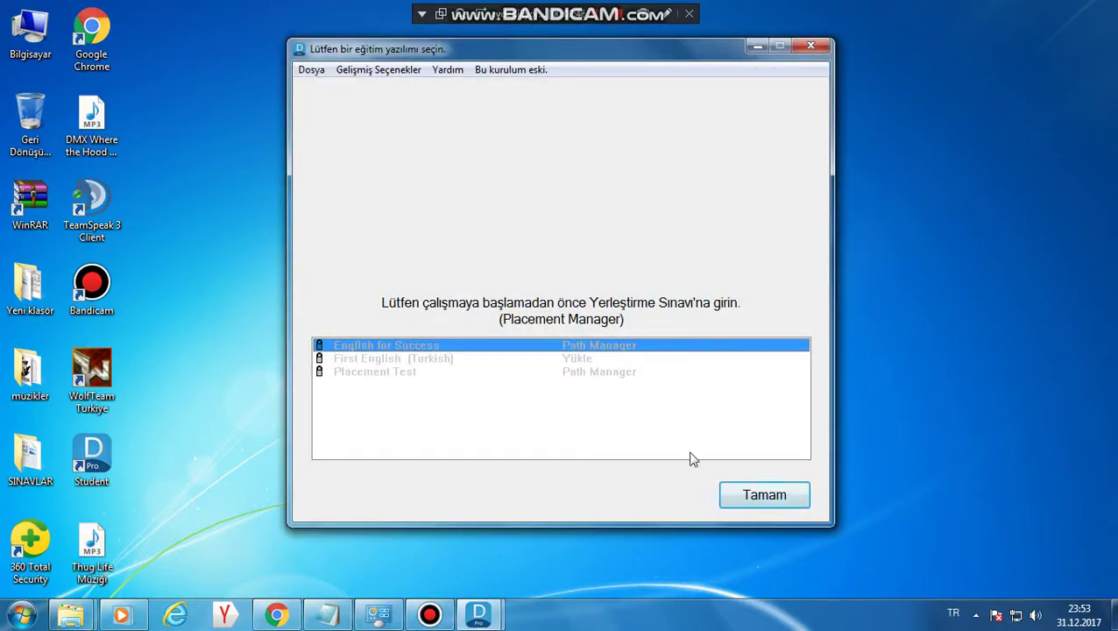
left_click(665, 15)
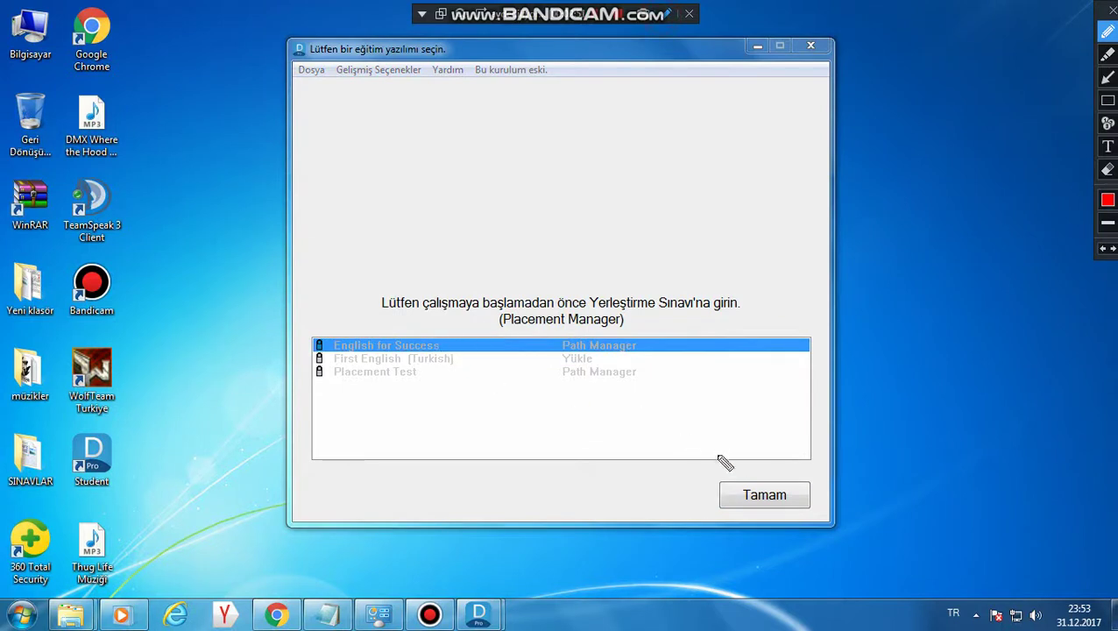
mouse_move(724, 462)
left_mouse_down()
mouse_move(717, 491)
mouse_move(777, 444)
left_mouse_up()
left_click(669, 16)
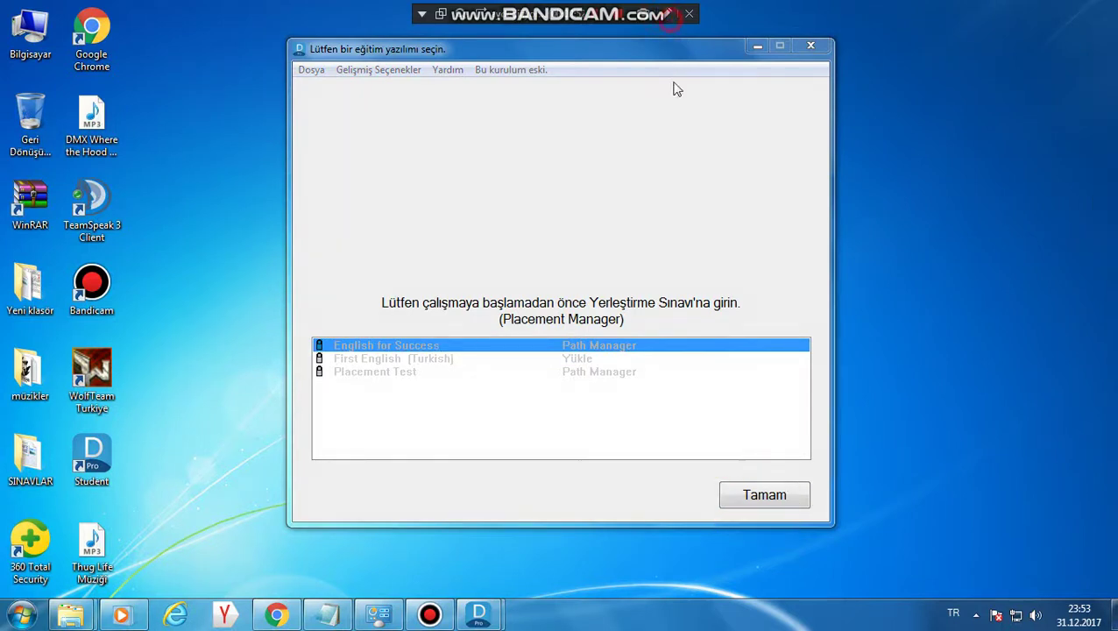
left_click(763, 499)
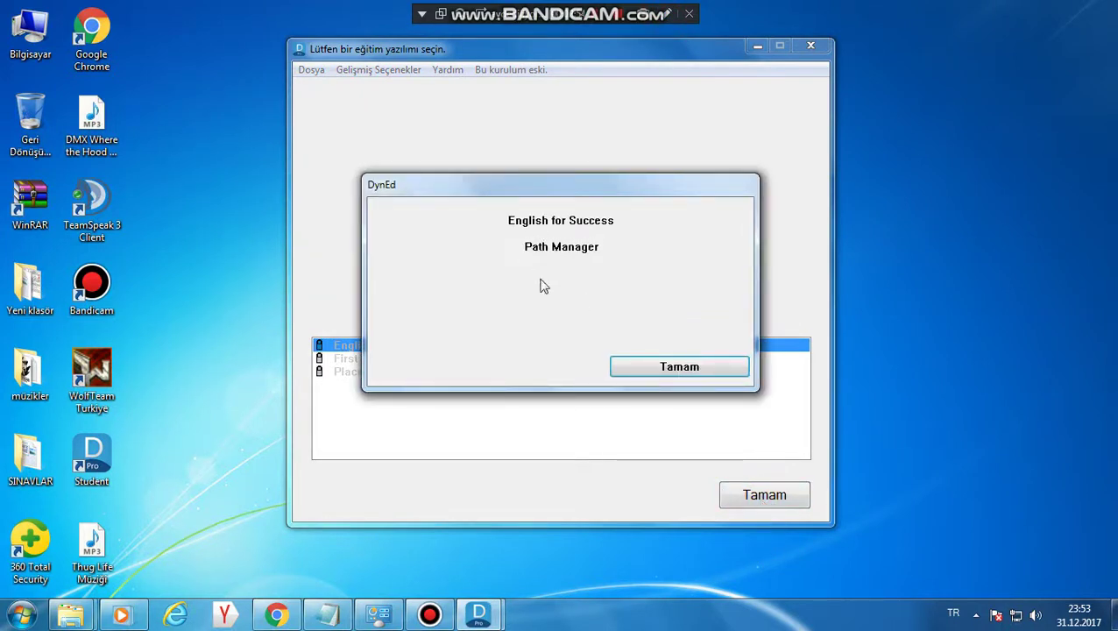
left_click(680, 372)
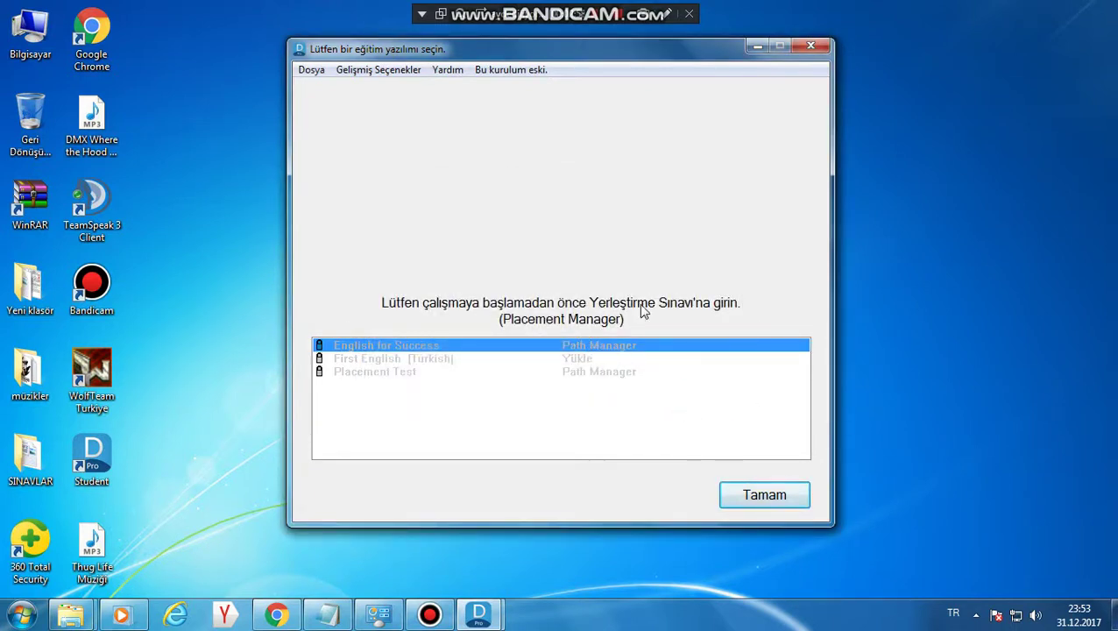
left_click(669, 14)
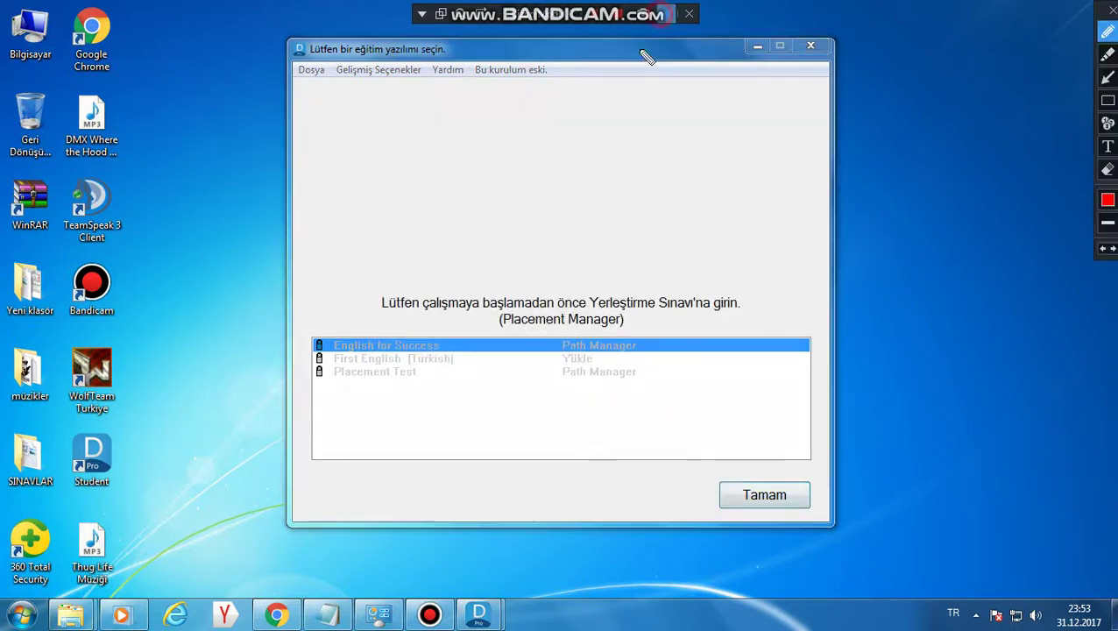
mouse_move(379, 295)
left_mouse_down()
mouse_move(745, 296)
mouse_move(701, 336)
mouse_move(501, 354)
mouse_move(392, 350)
mouse_move(385, 295)
left_mouse_up()
left_click(669, 14)
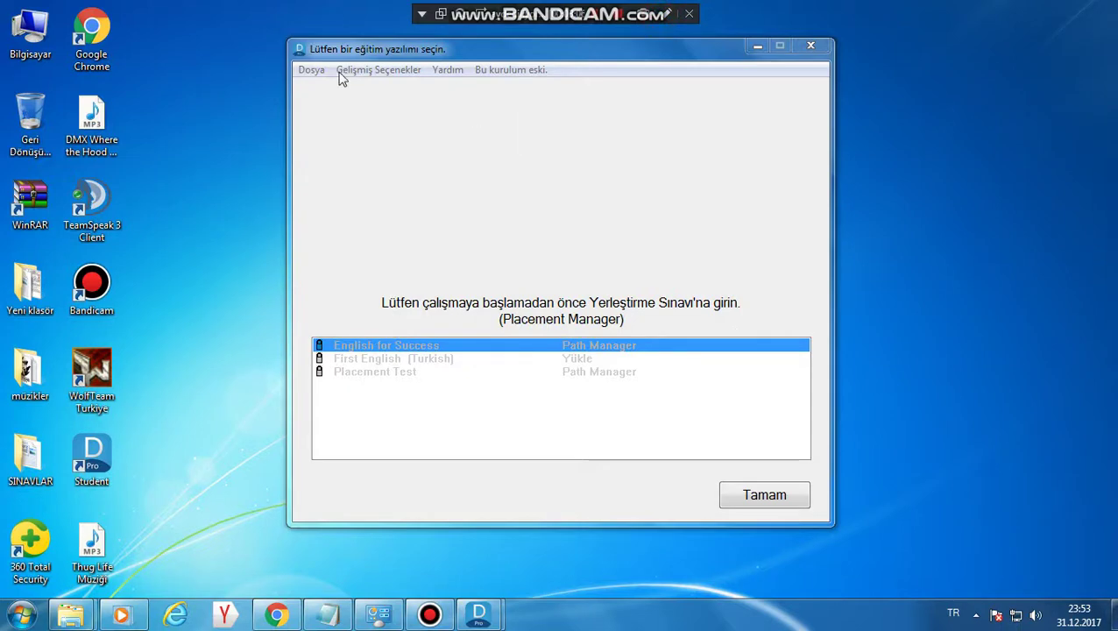
Try repeatedly to open the English for Success course, dismissing the Path Manager dialog each time.
left_click(757, 499)
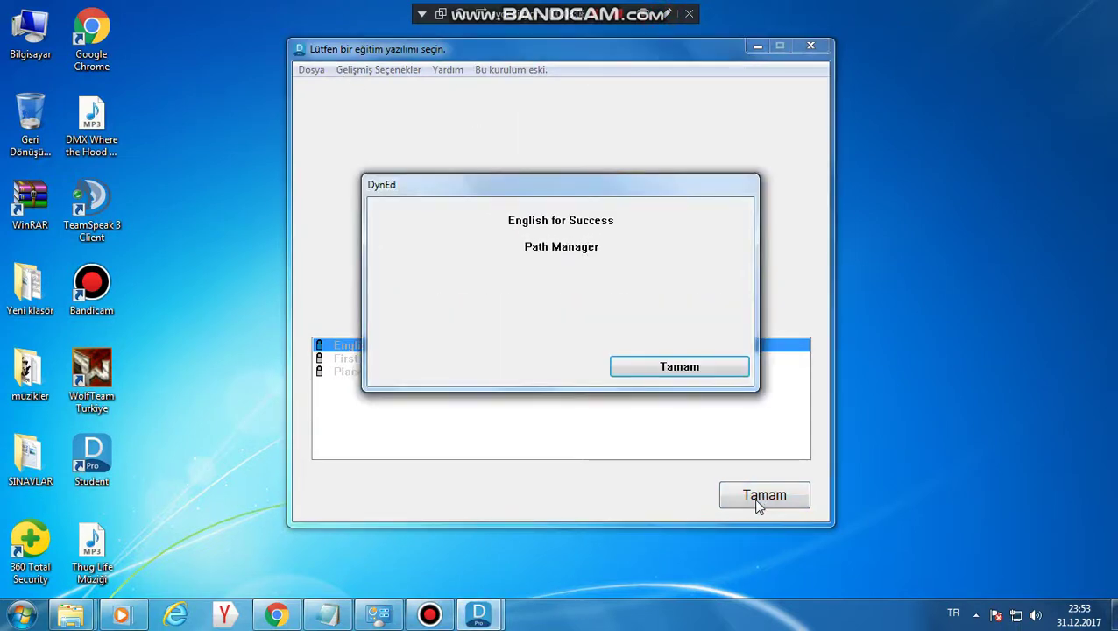
left_click(709, 368)
left_click(785, 503)
left_click(696, 368)
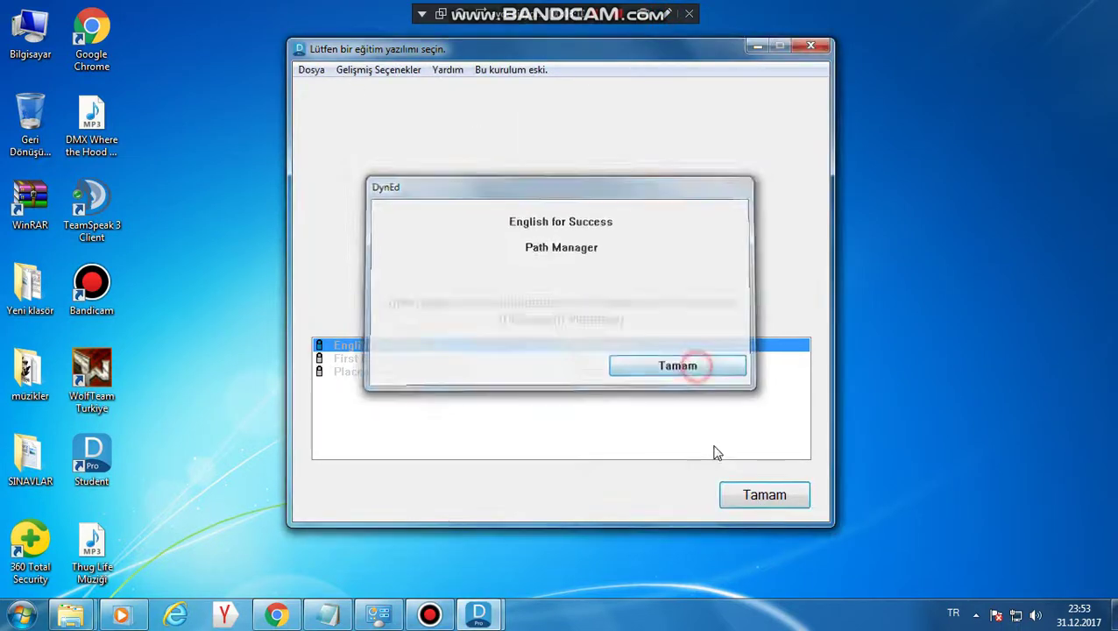
left_click(759, 504)
left_click(649, 367)
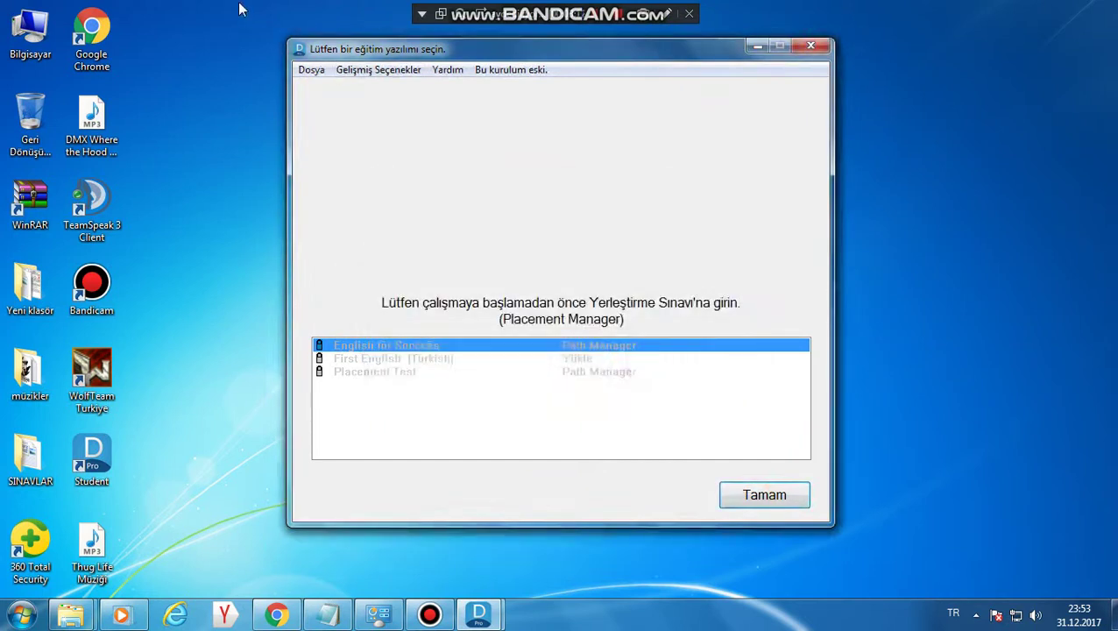
Run DynEd Analyzer to review the system and installation report, and close the report window.
left_click(309, 70)
mouse_move(355, 70)
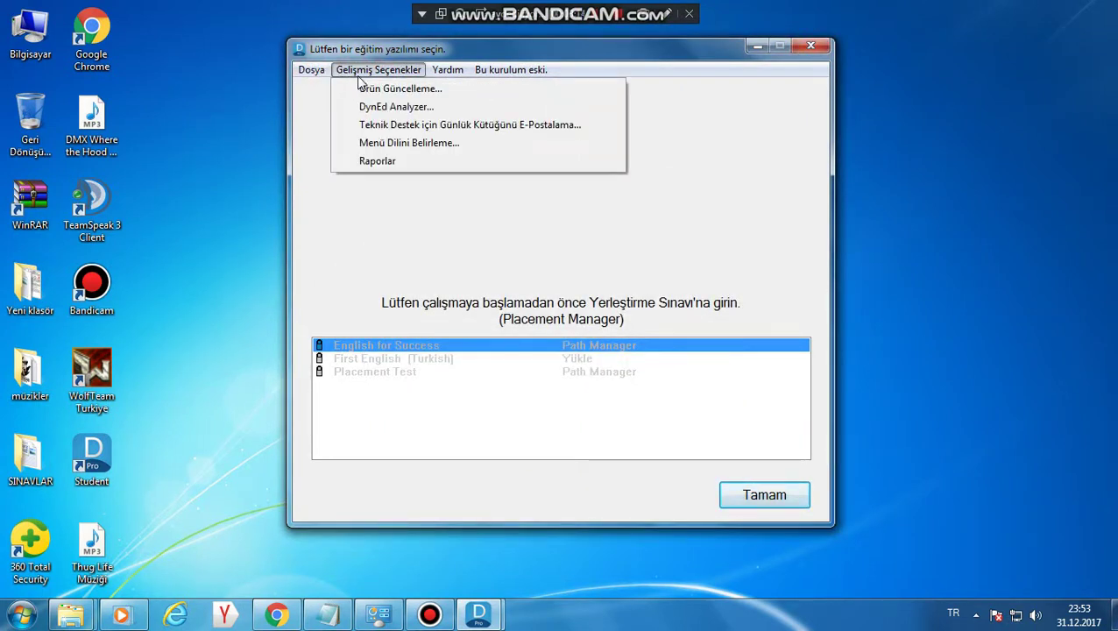
left_click(393, 107)
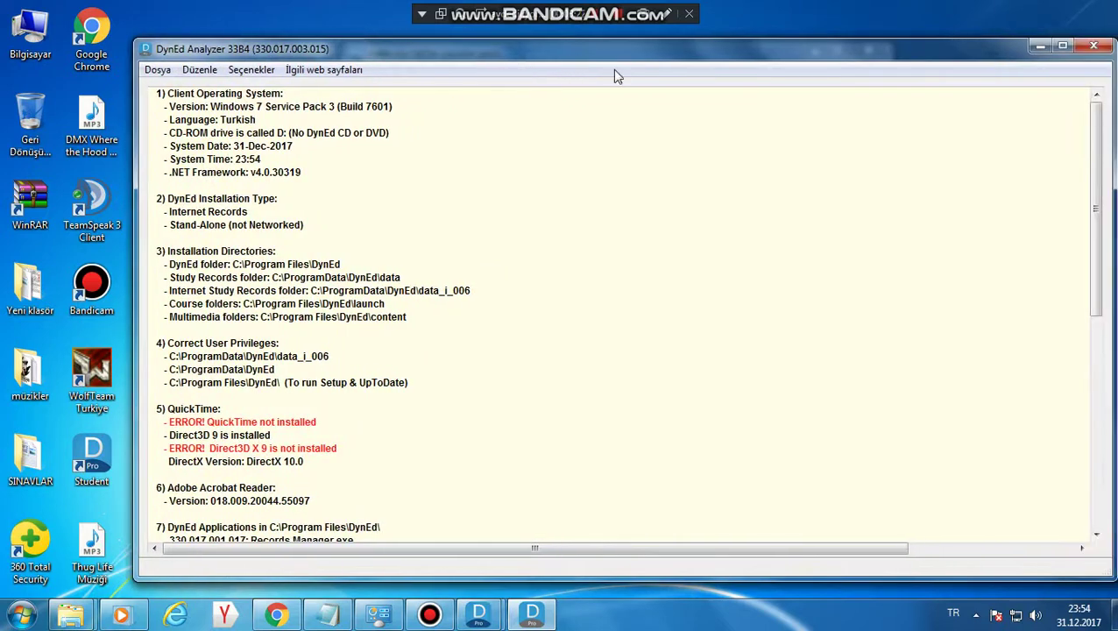
left_click(1093, 47)
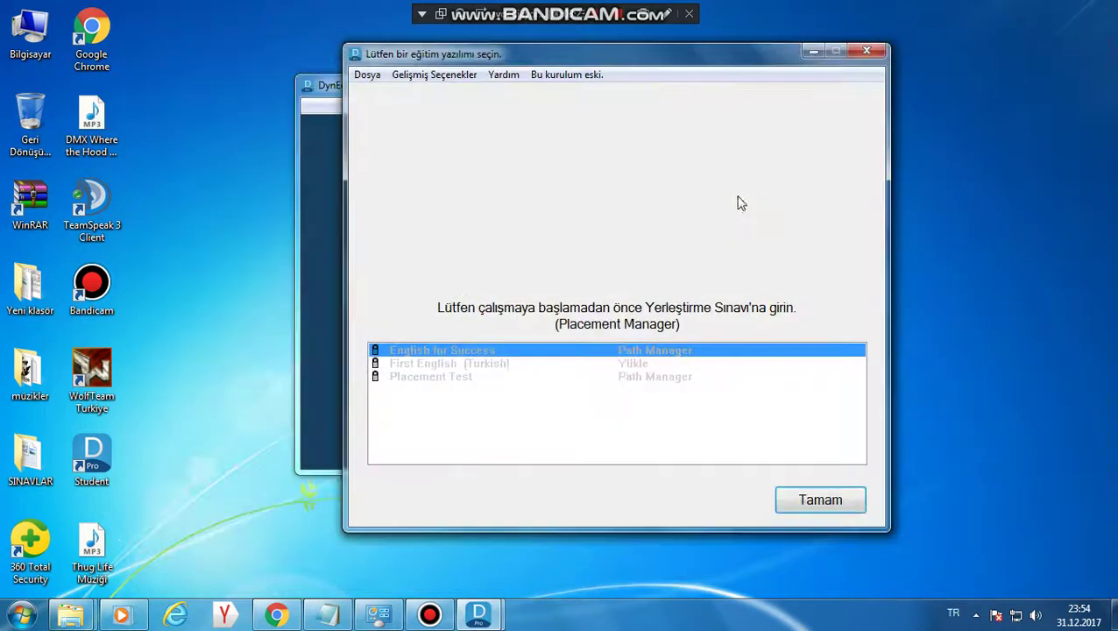
Minimize the course selection window, close the DynEd main window and refresh the desktop.
left_click(813, 52)
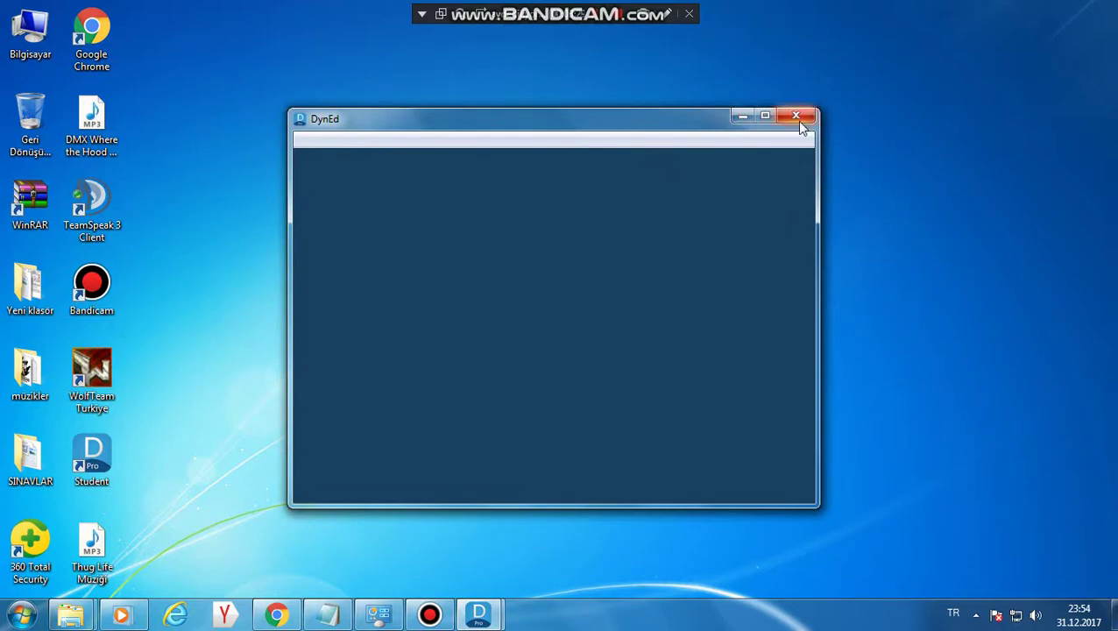
left_click(796, 117)
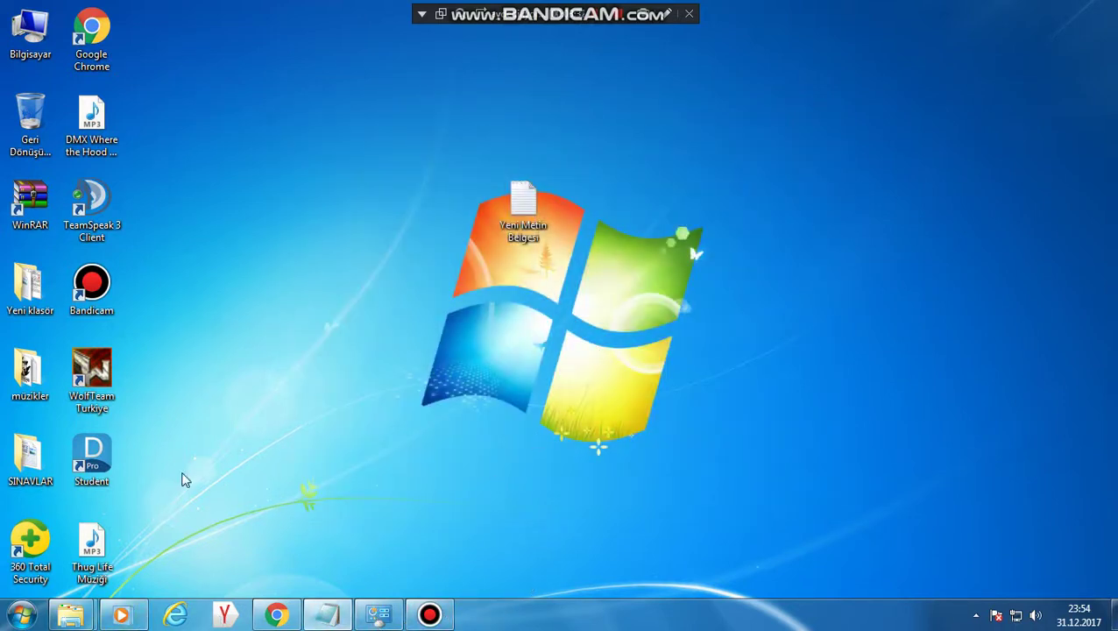
right_click(242, 289)
left_click(290, 345)
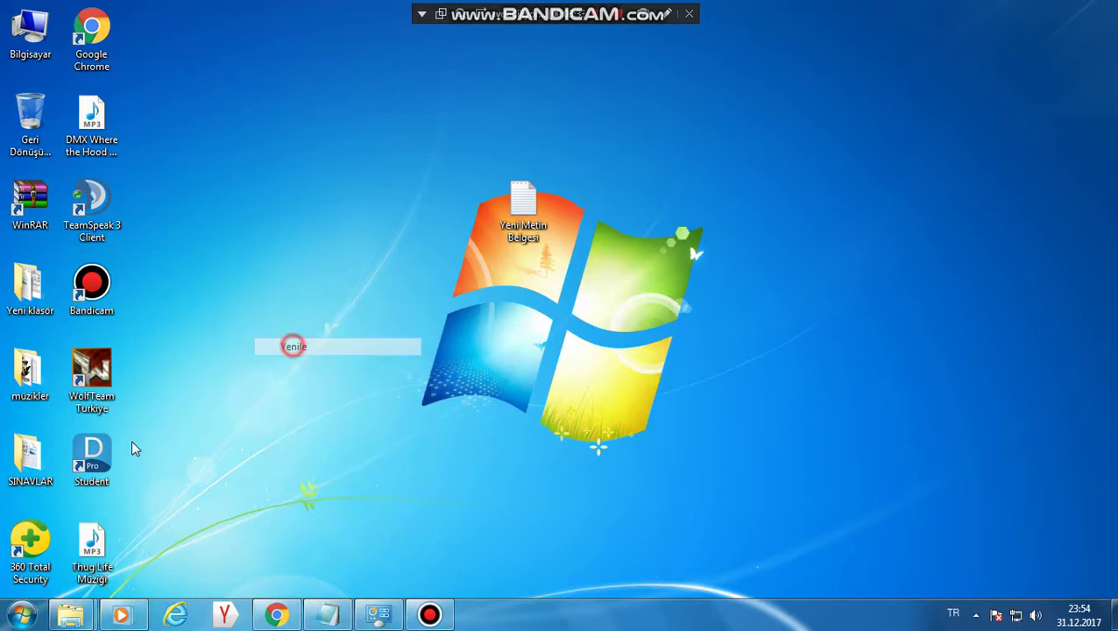
Relaunch the Student application from the desktop and log in by entering the account password.
double_click(97, 467)
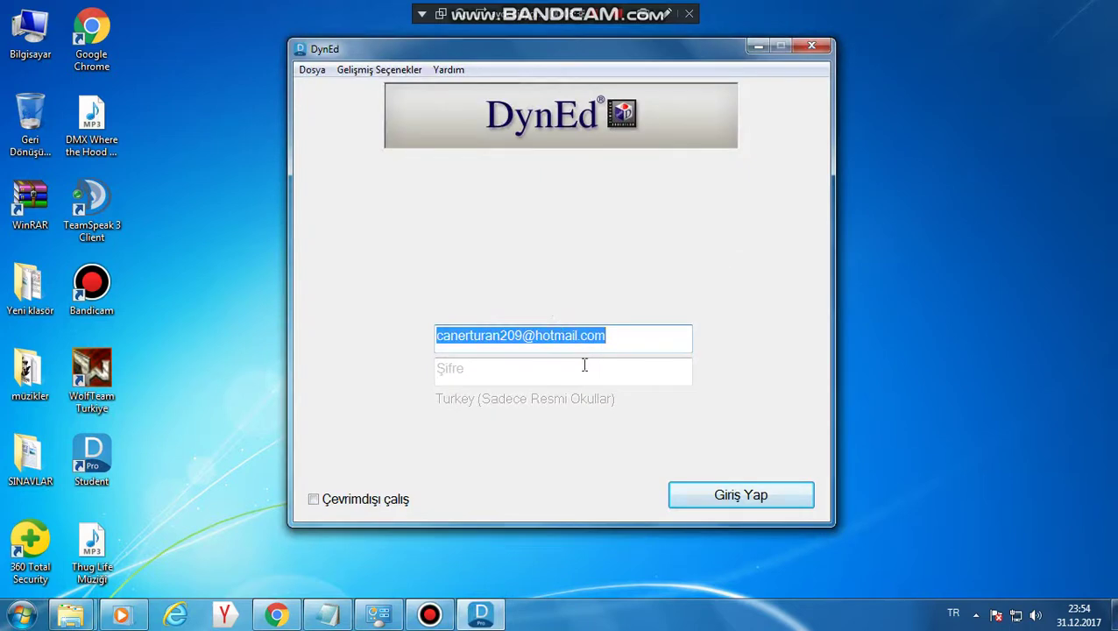
left_click(581, 369)
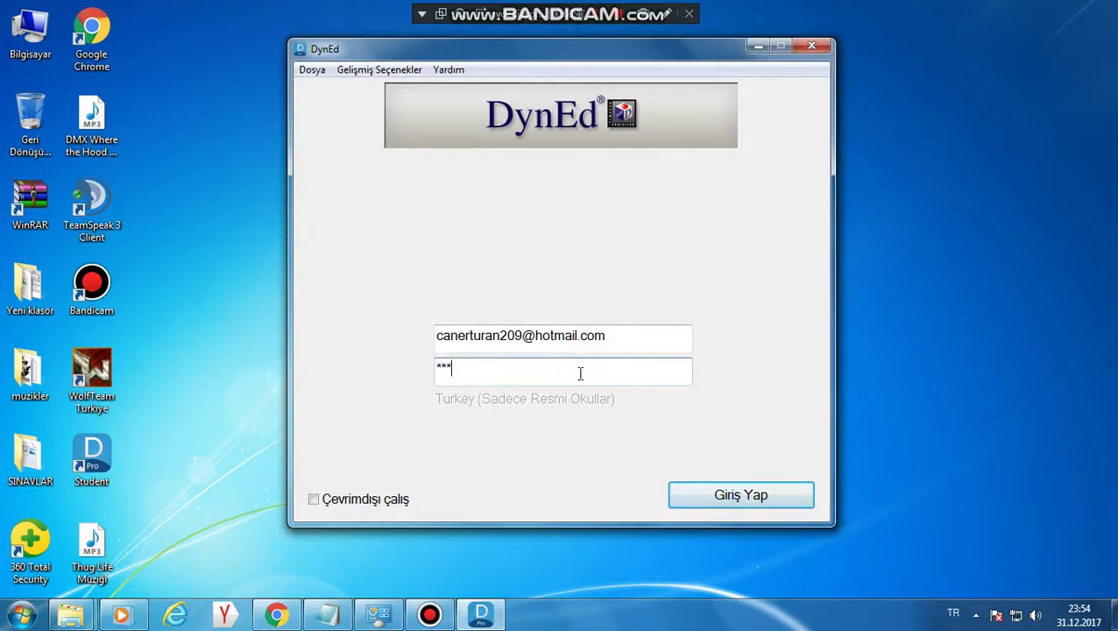
left_click(760, 495)
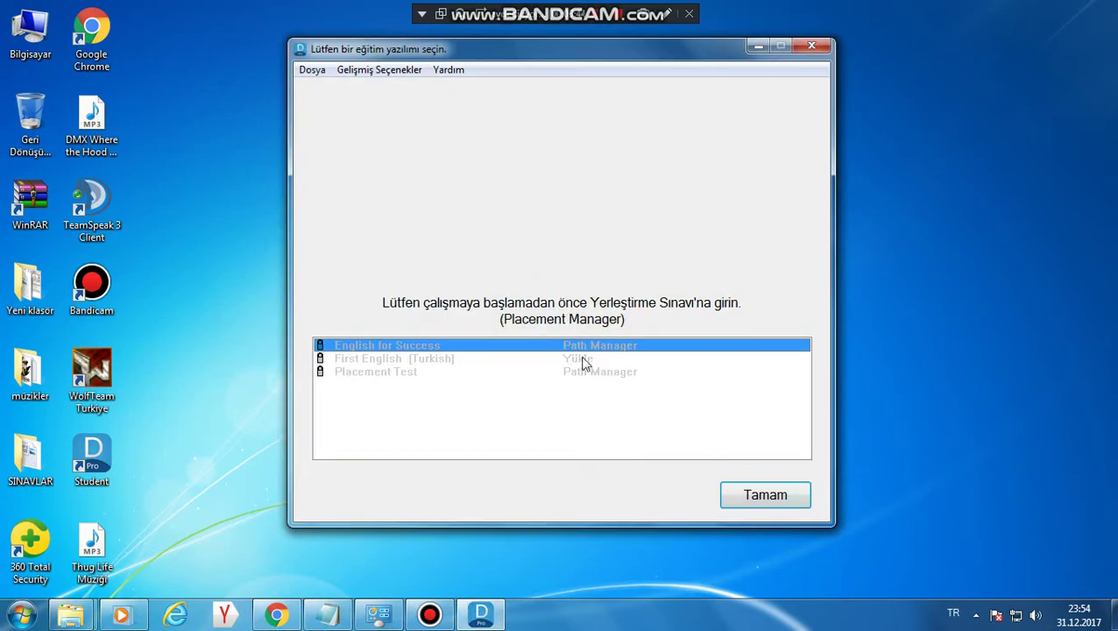
Try once more to open English for Success after logging back in, and dismiss the dialog.
left_click(764, 494)
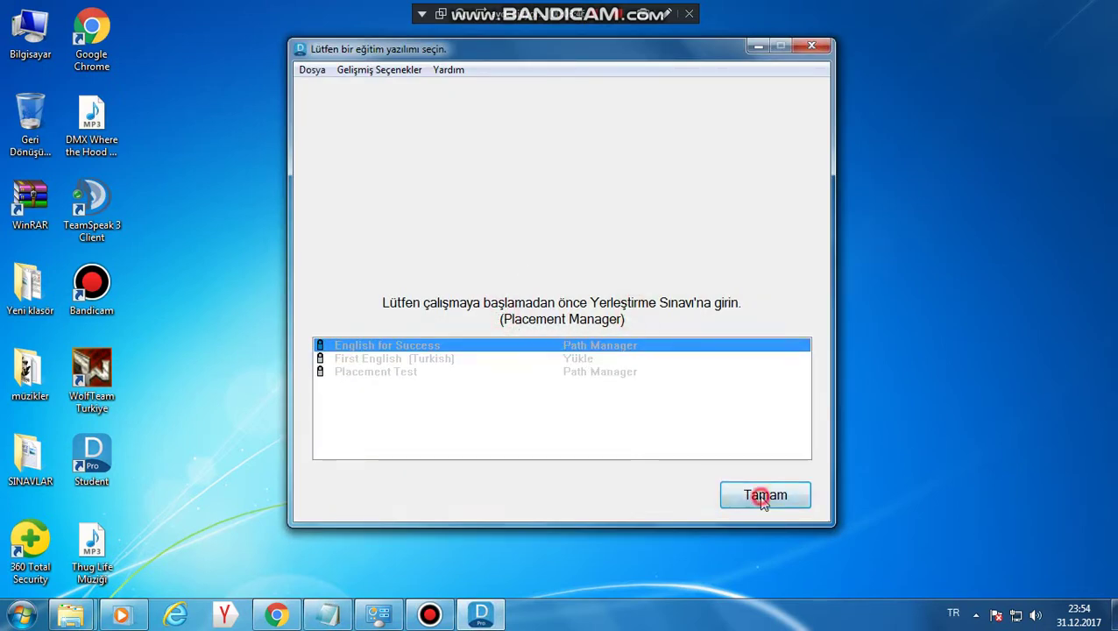
left_click(680, 367)
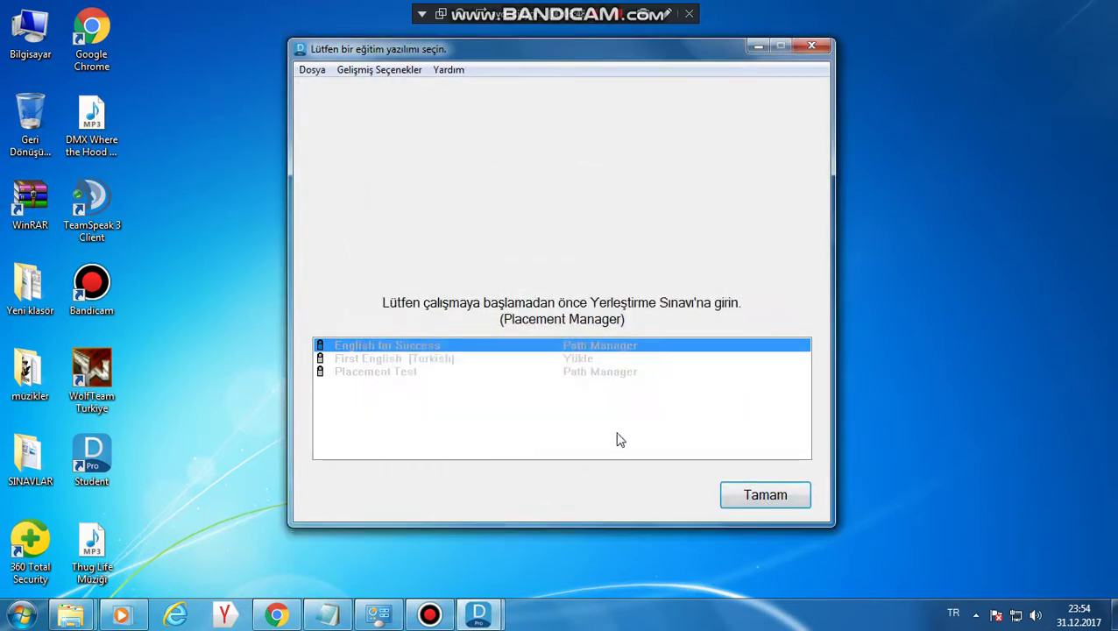
Bring up the DynEd main window, view it maximized, and minimize it to return to the course list.
mouse_move(478, 613)
left_click(557, 530)
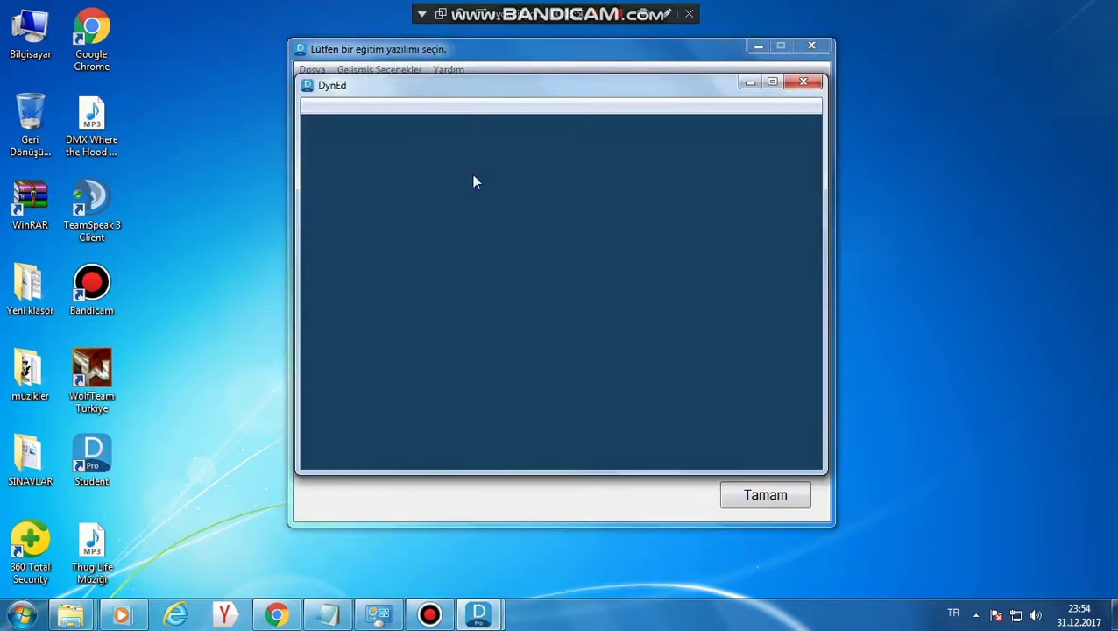
left_click_drag(461, 87, 467, 111)
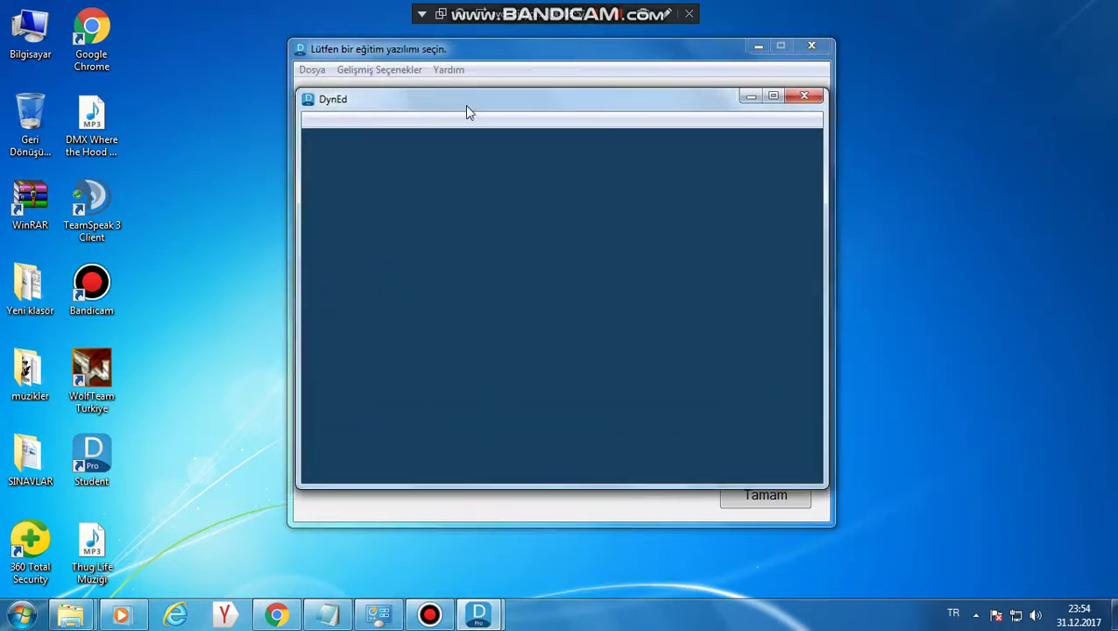
left_click(773, 96)
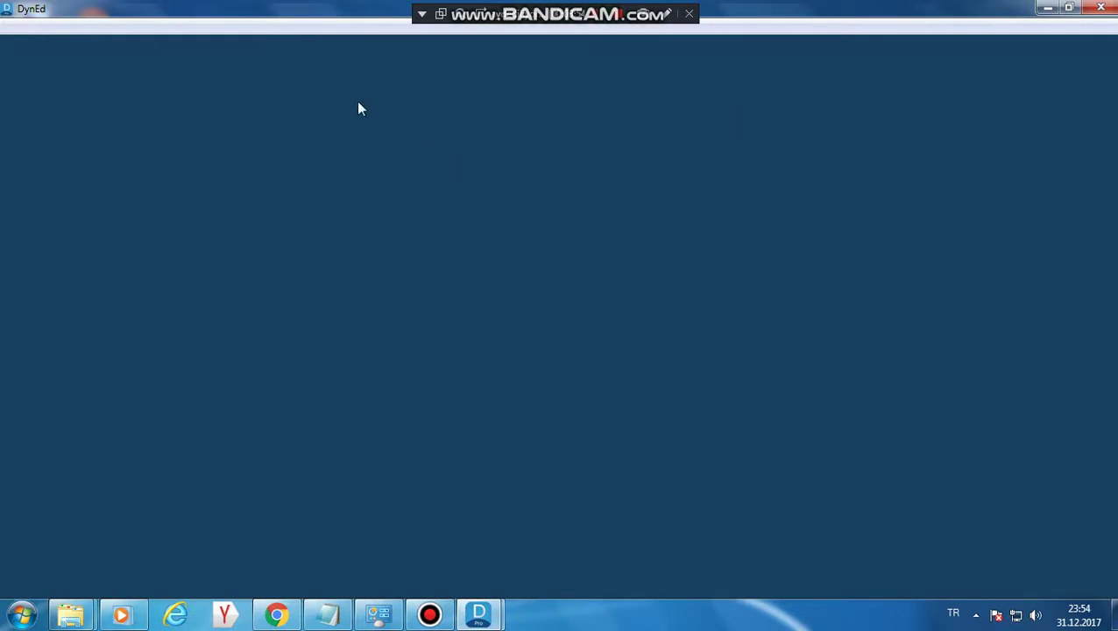
right_click(109, 17)
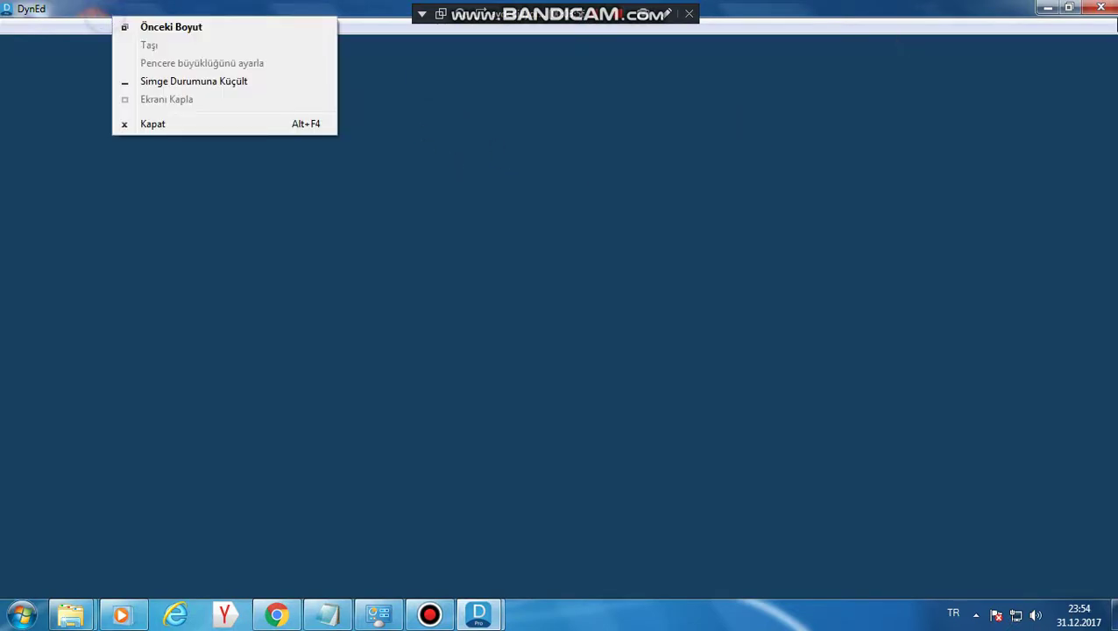
left_click(211, 88)
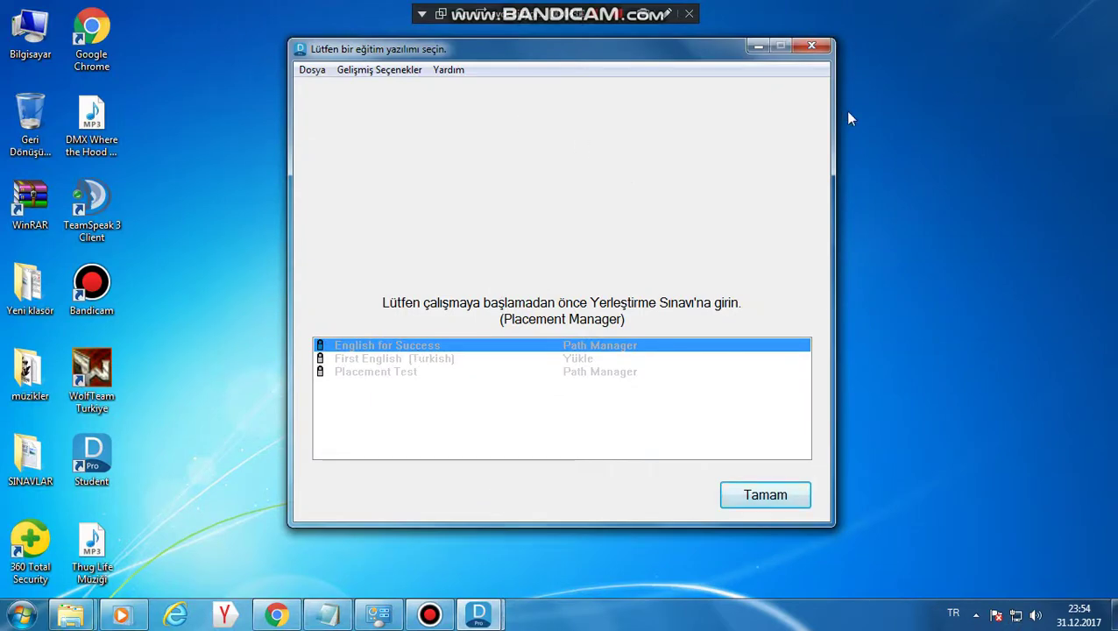
Check for DynEd product updates with Ürün Güncelleme and dismiss the result dialog.
left_click(449, 71)
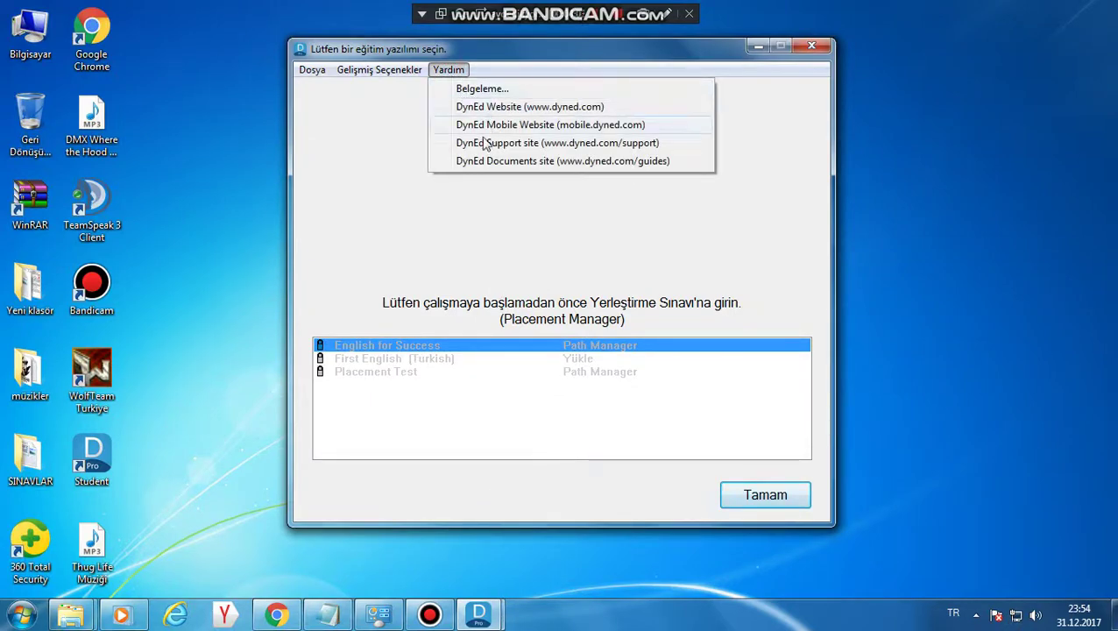
mouse_move(379, 70)
left_click(372, 91)
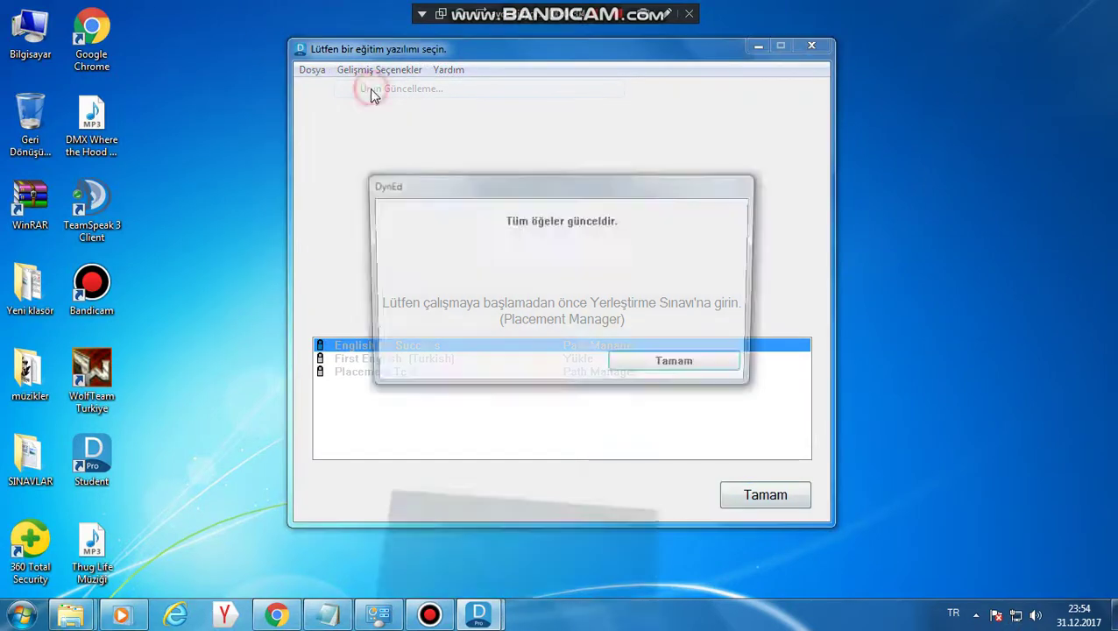
left_click(675, 375)
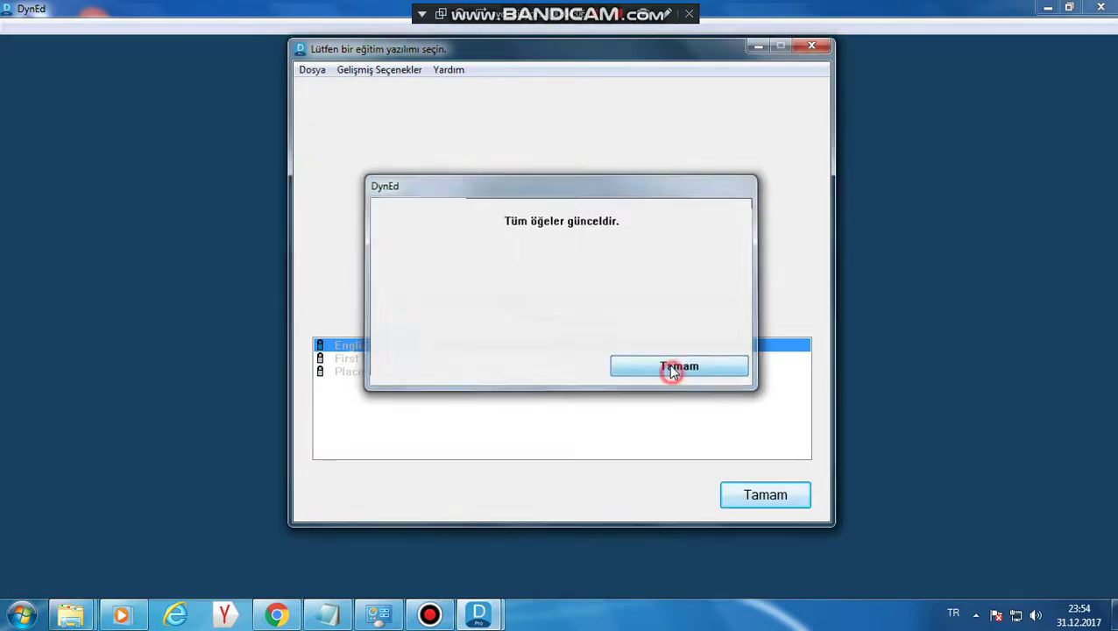
View the version information of the DynEd Launcher and close the information dialog.
left_click(309, 71)
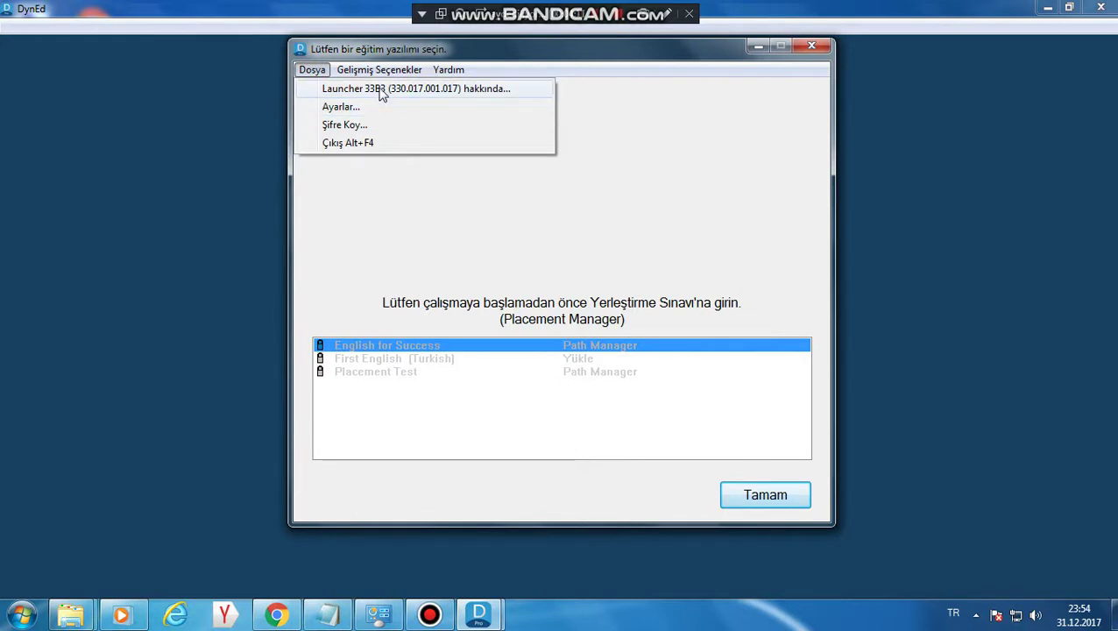
left_click(385, 88)
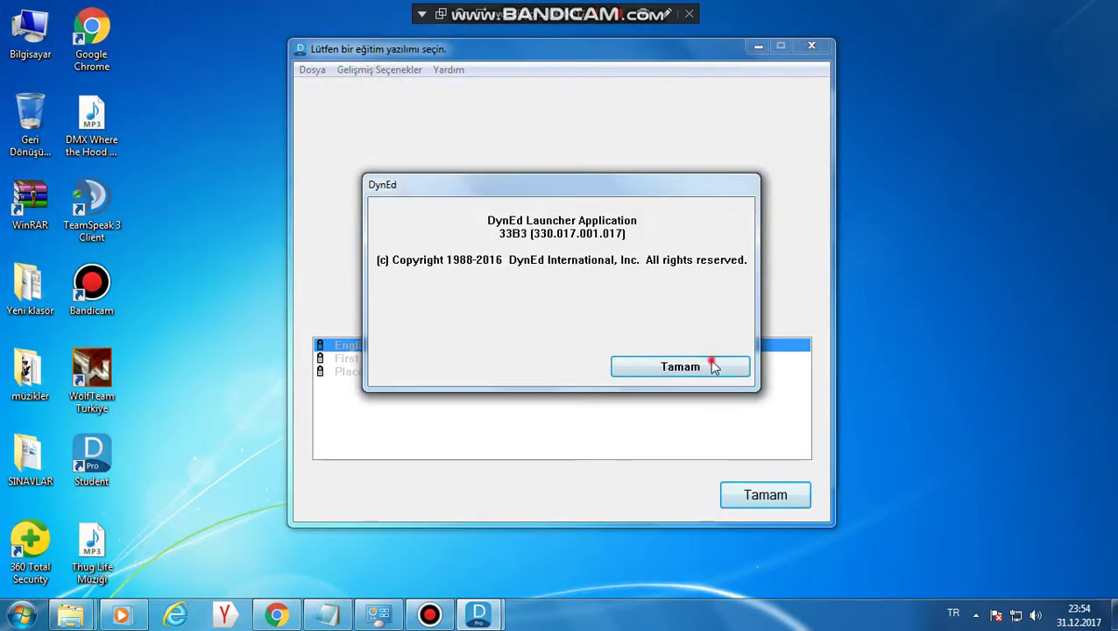
left_click(711, 367)
Select Placement Test in the course list and try twice to open it, dismissing the dialog each time.
left_click(422, 360)
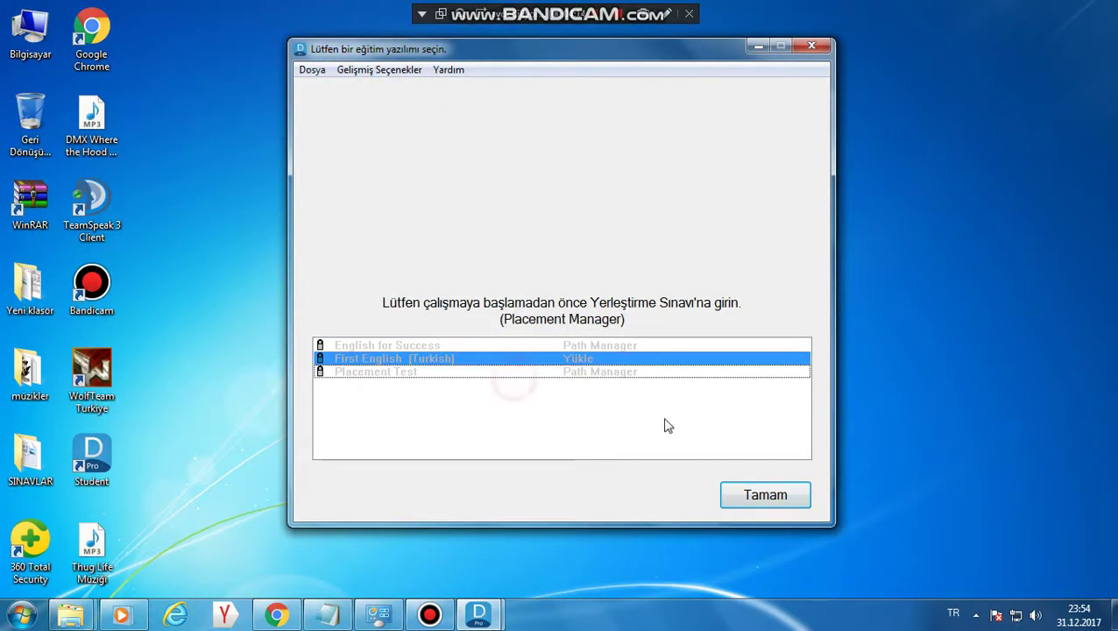
left_click(568, 372)
left_click(756, 498)
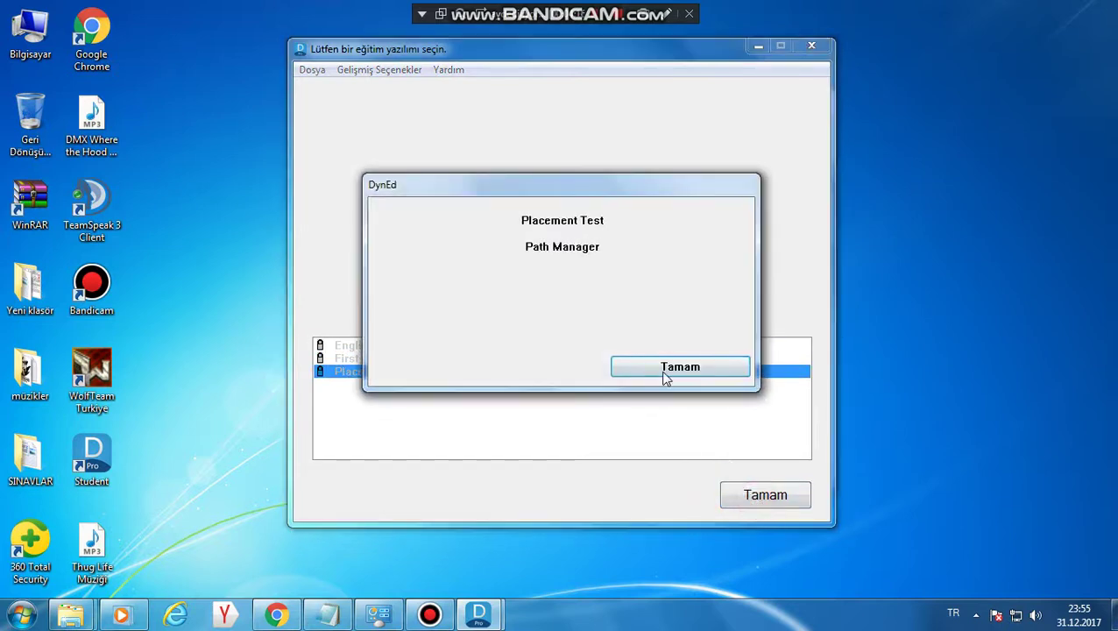
left_click(662, 367)
double_click(589, 375)
left_click(662, 366)
Bring up the DynEd main window and close it to quit the program.
mouse_move(478, 614)
left_click(566, 525)
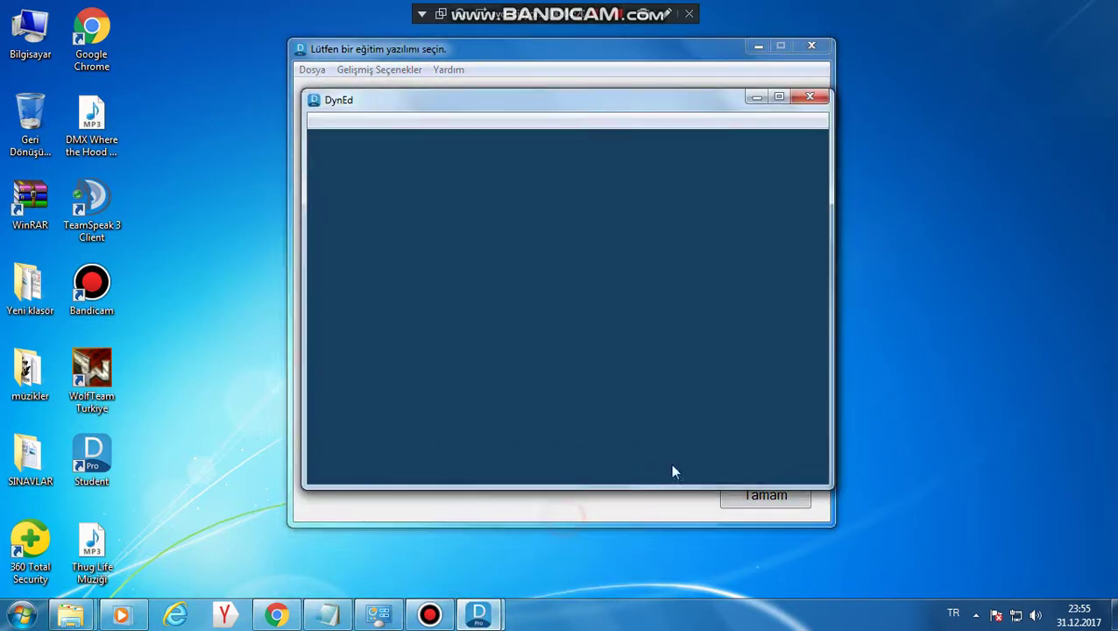
left_click(826, 101)
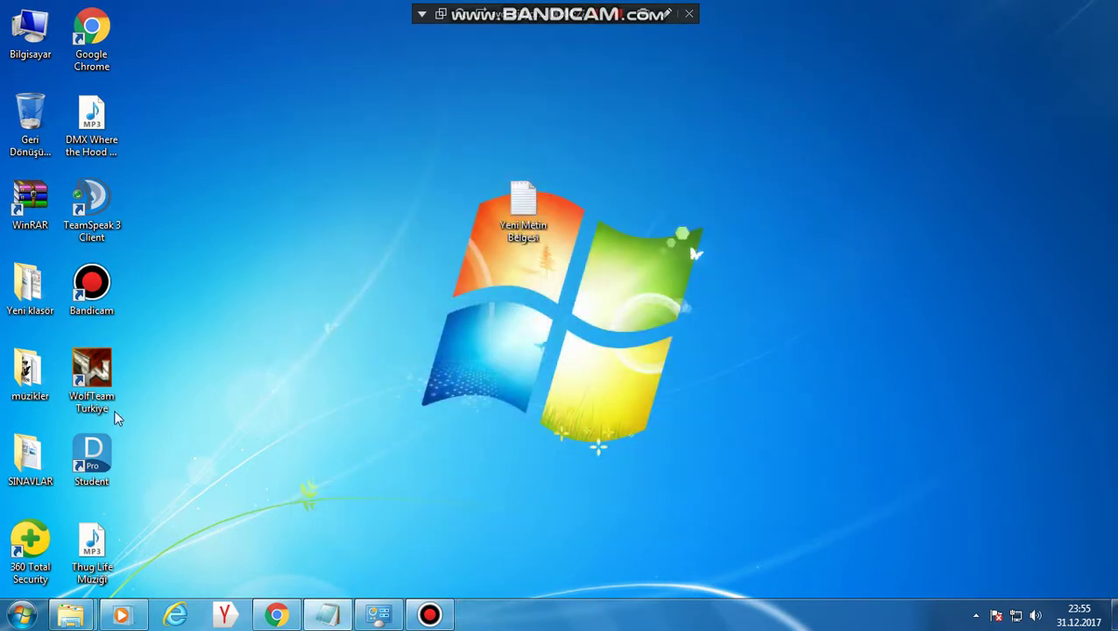
Relaunch Student, enable the offline option Çevrimdışı çalış, enter the account password and log in.
double_click(110, 469)
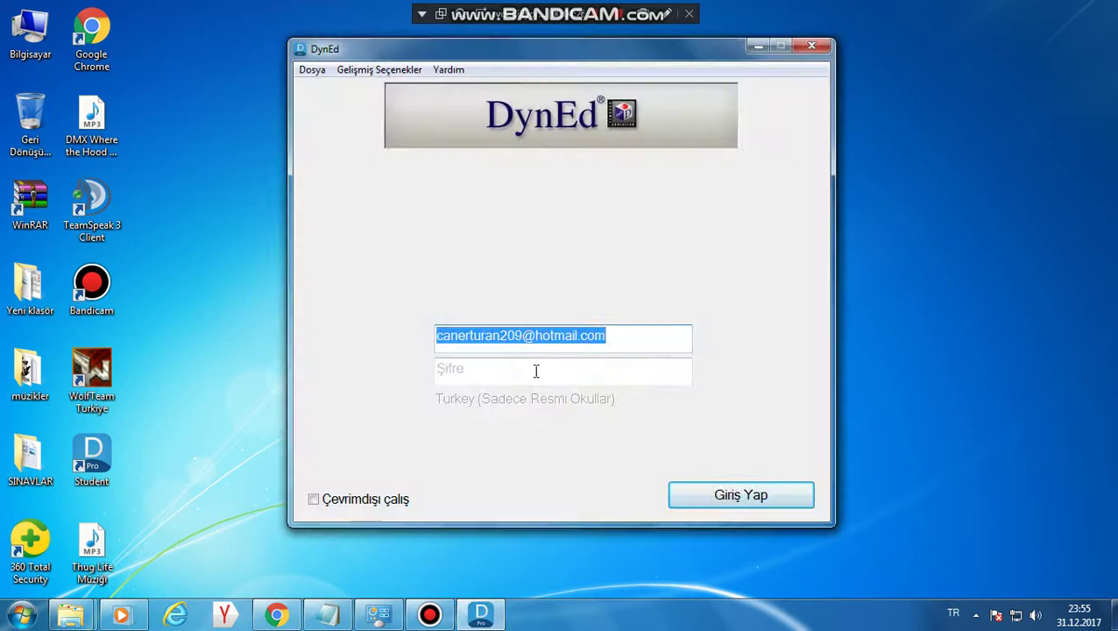
left_click(532, 371)
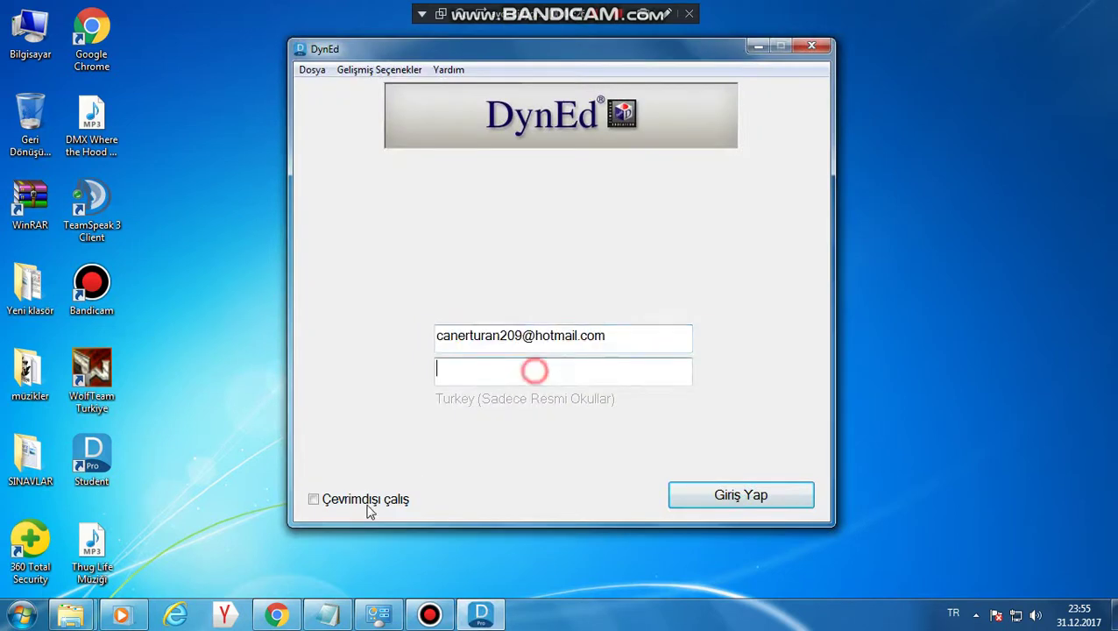
left_click(313, 503)
left_click(506, 374)
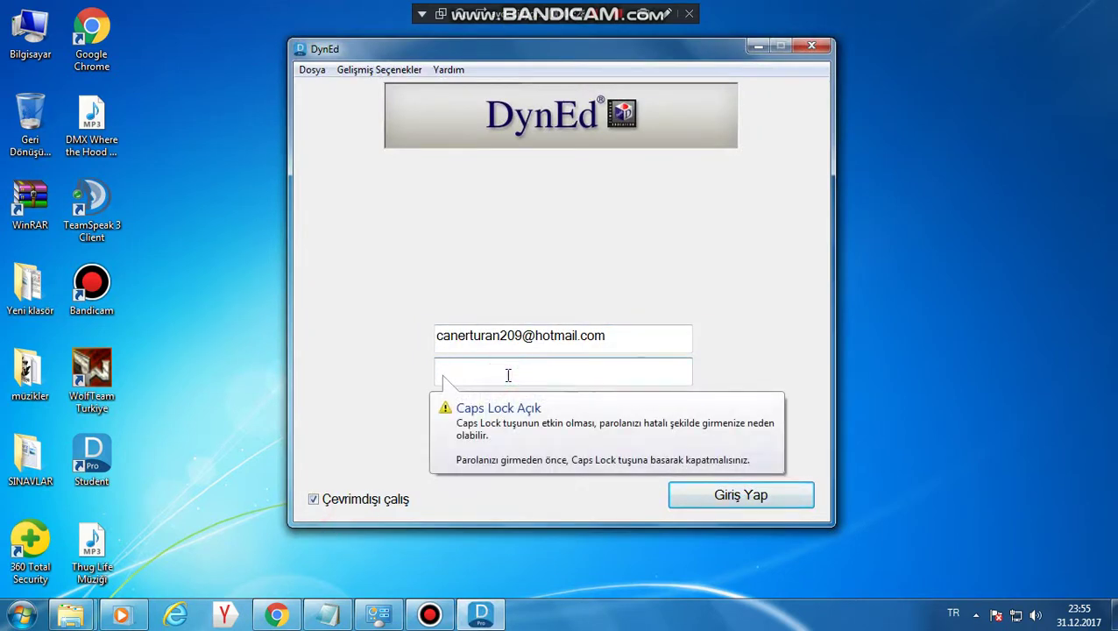
type("*")
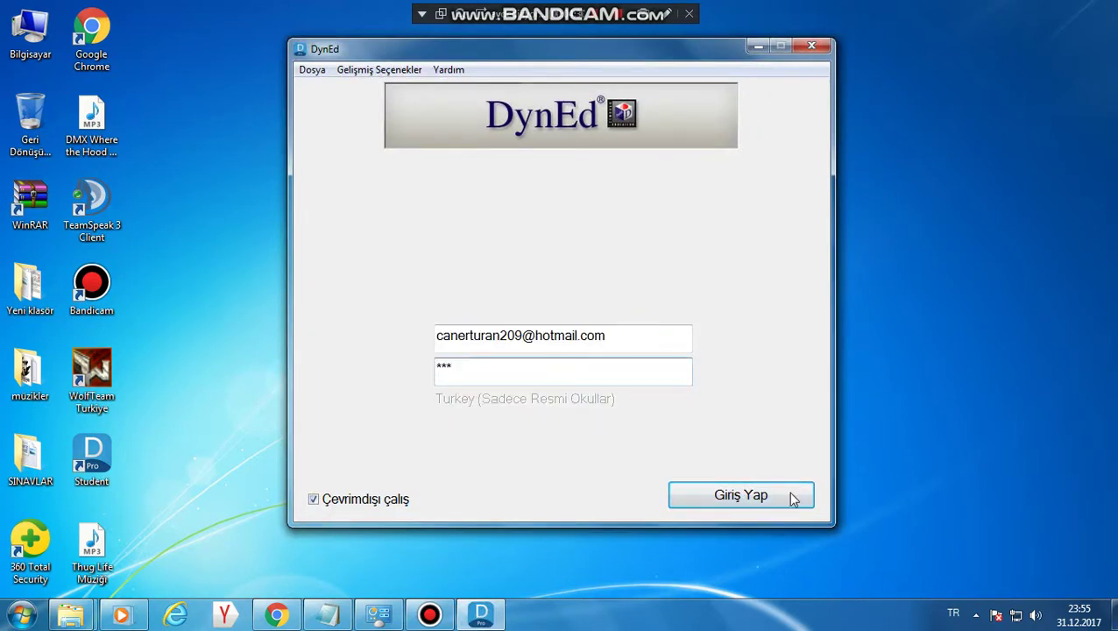
left_click(794, 497)
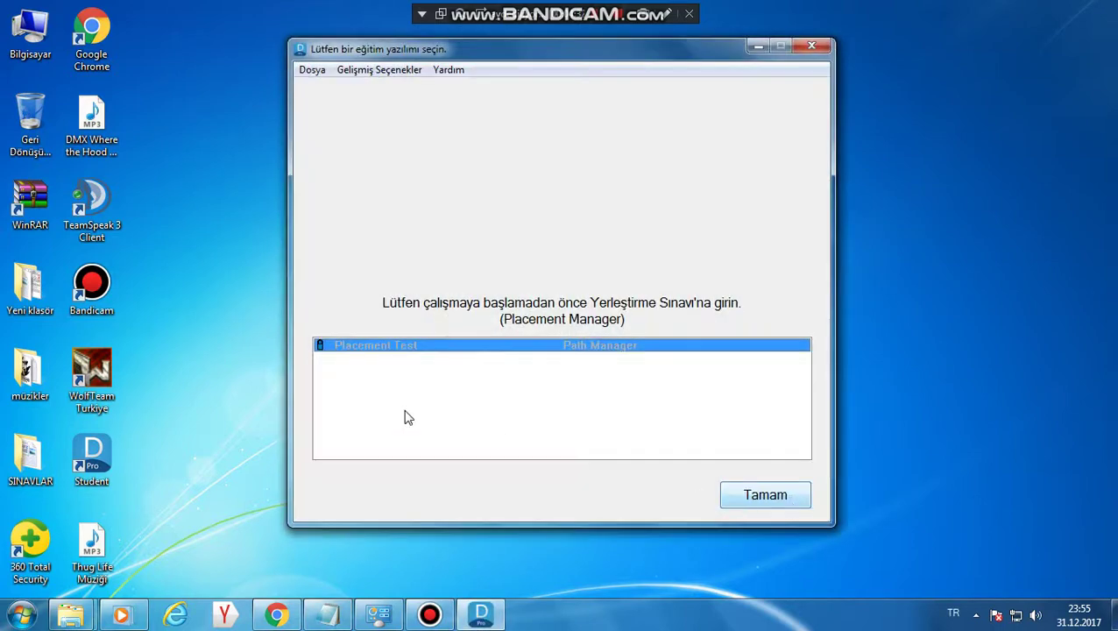
Try to open Placement Test, dismiss the dialog, and close the DynEd main window to quit the program.
left_click(589, 352)
left_click(756, 498)
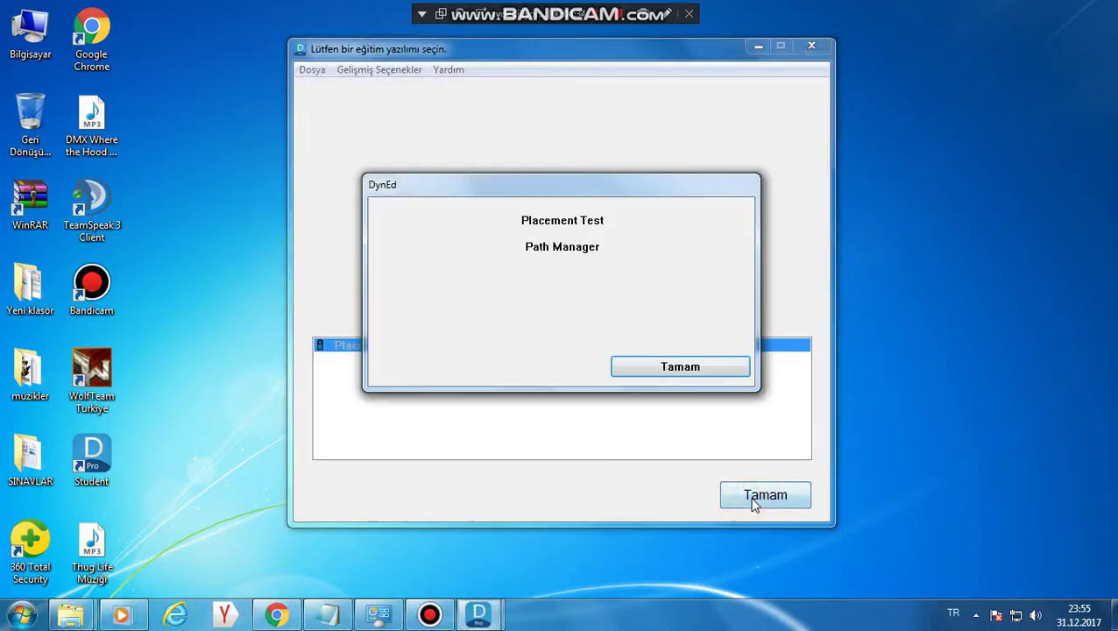
left_click(675, 369)
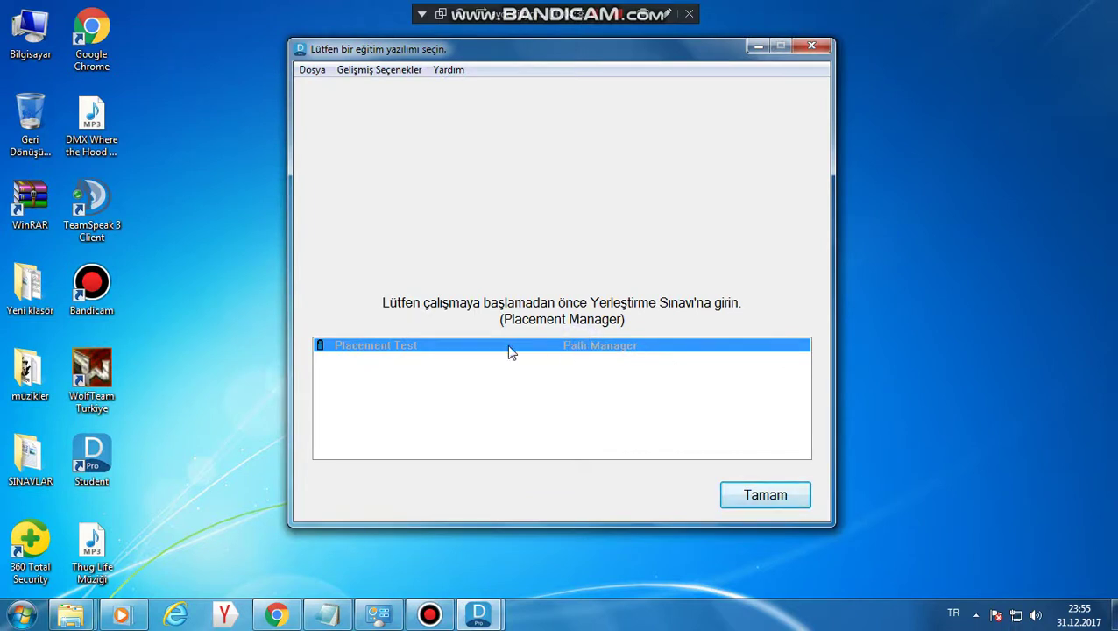
mouse_move(478, 615)
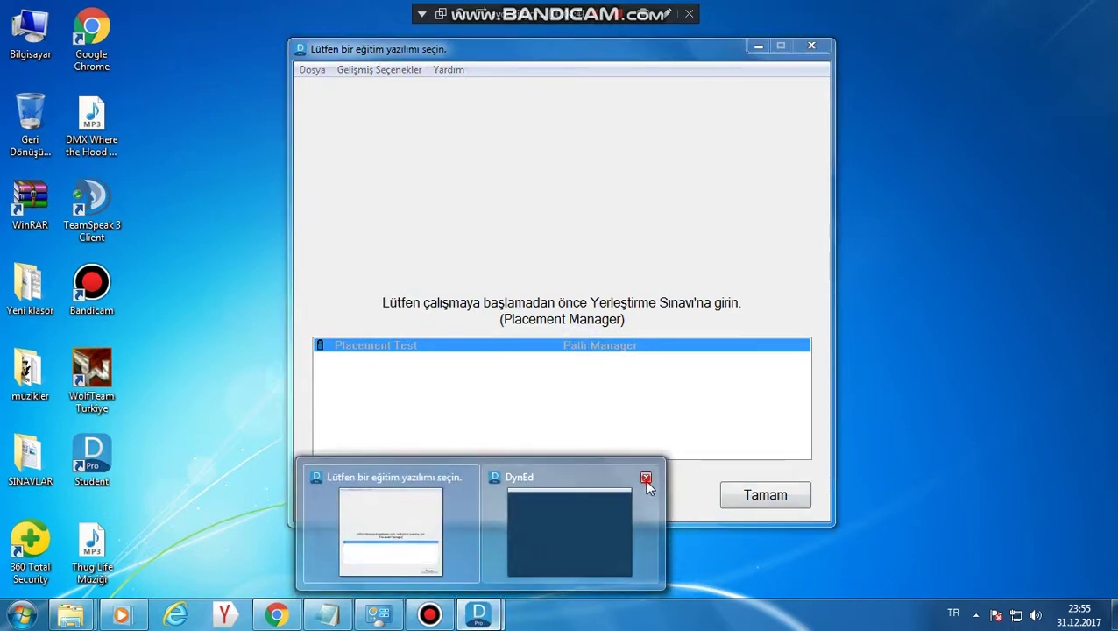
left_click(646, 480)
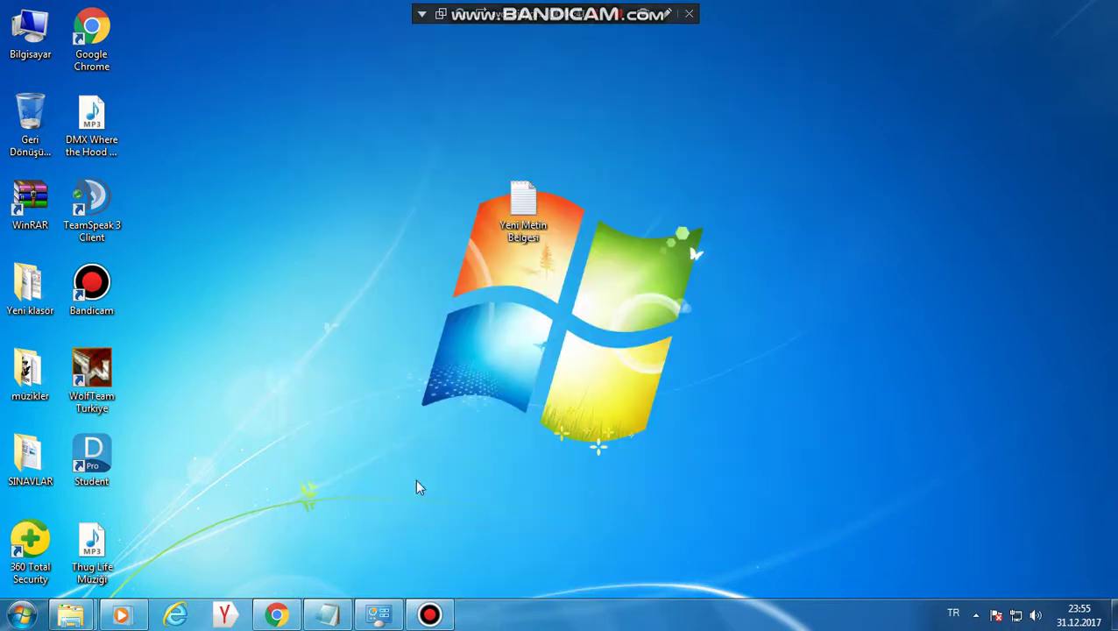
Start Student again, enter the account password, enable the offline option Çevrimdışı çalış and log in.
double_click(117, 454)
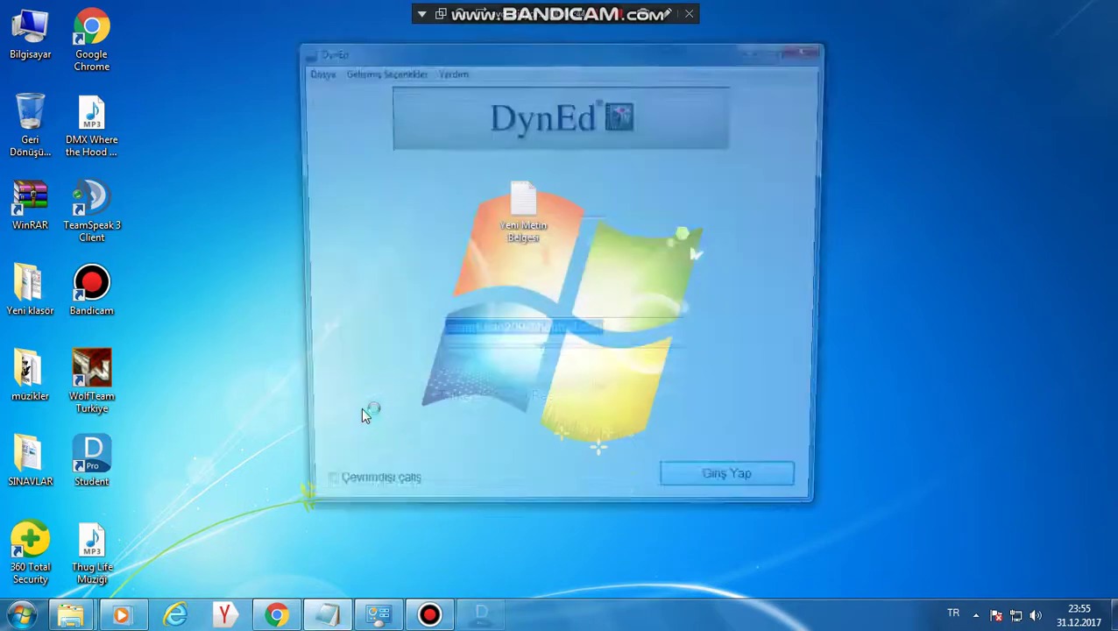
left_click(523, 367)
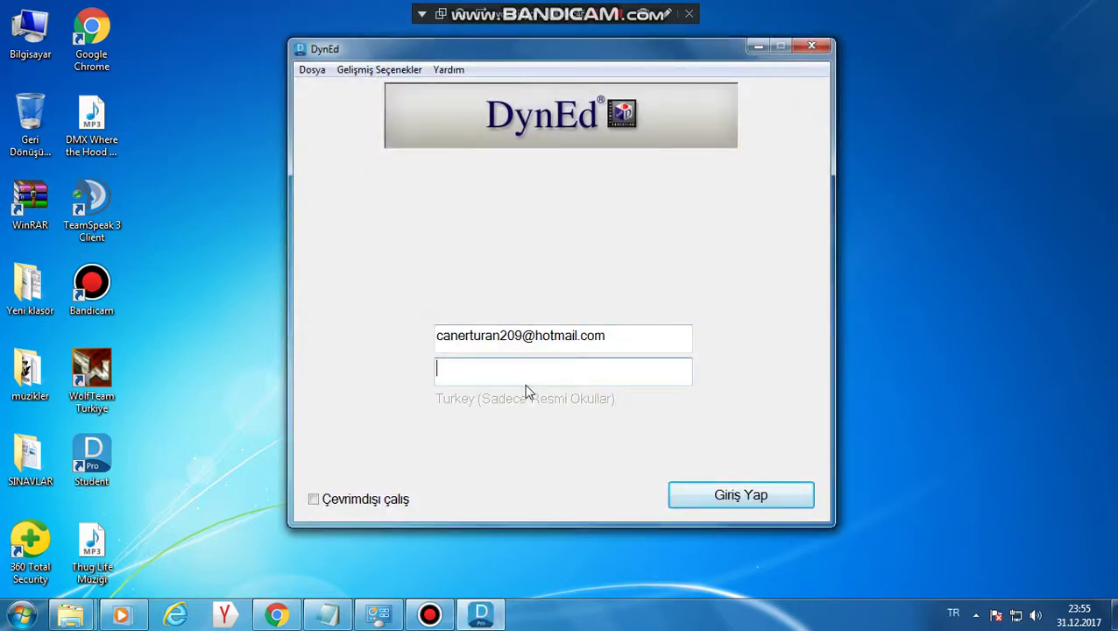
type("***")
left_click(314, 499)
left_click(754, 496)
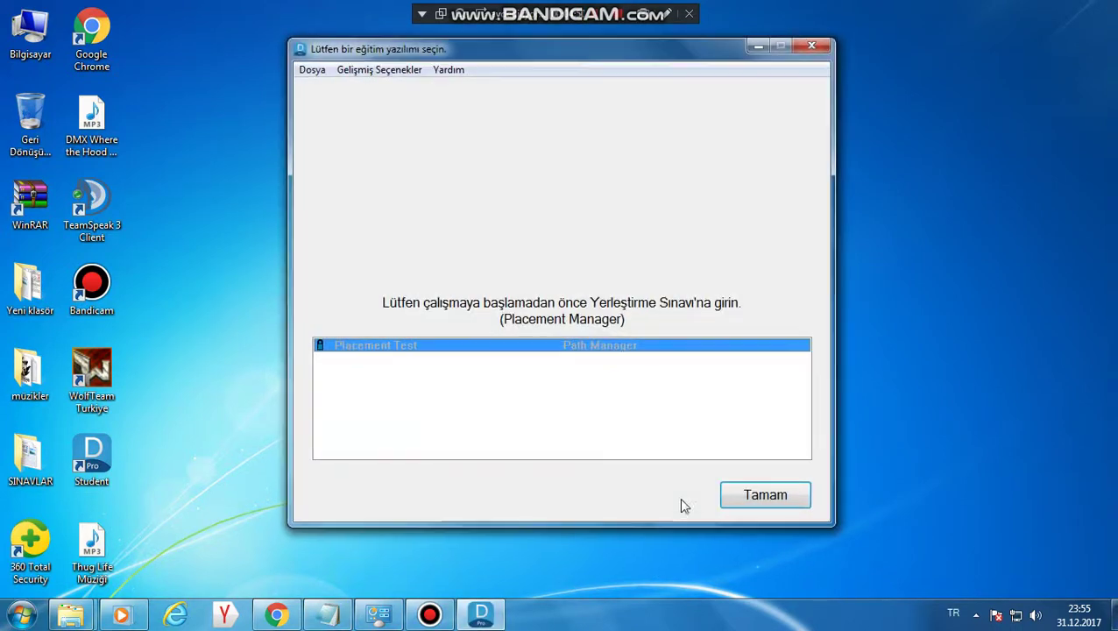
Try to open Placement Test twice more, dismissing its dialog each time, and bring the DynEd main window to the front.
left_click(408, 347)
double_click(387, 346)
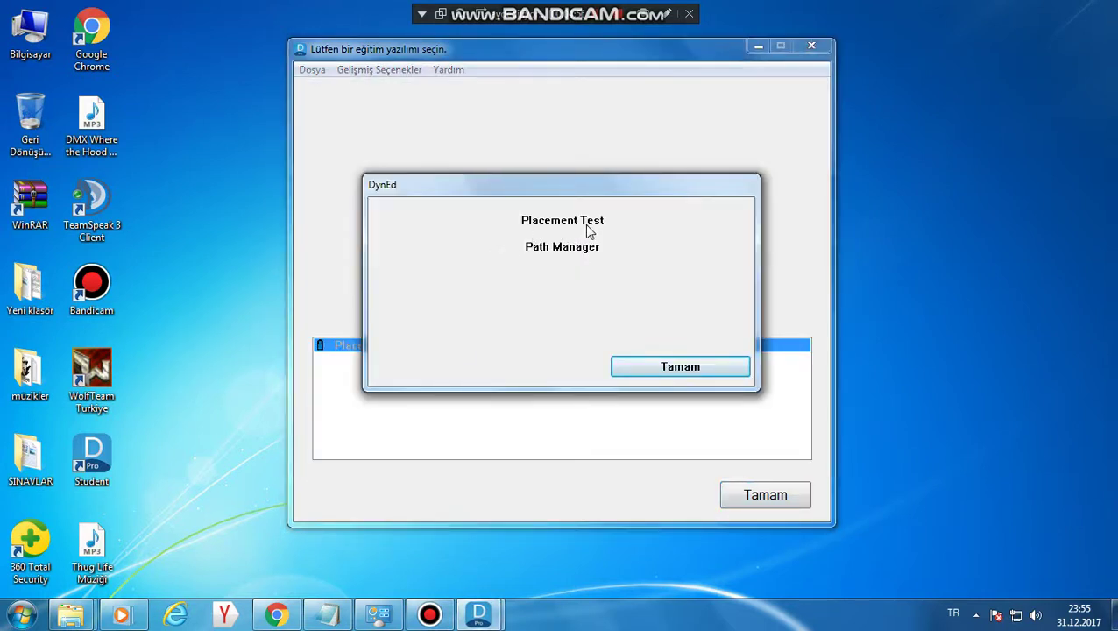
left_click(671, 366)
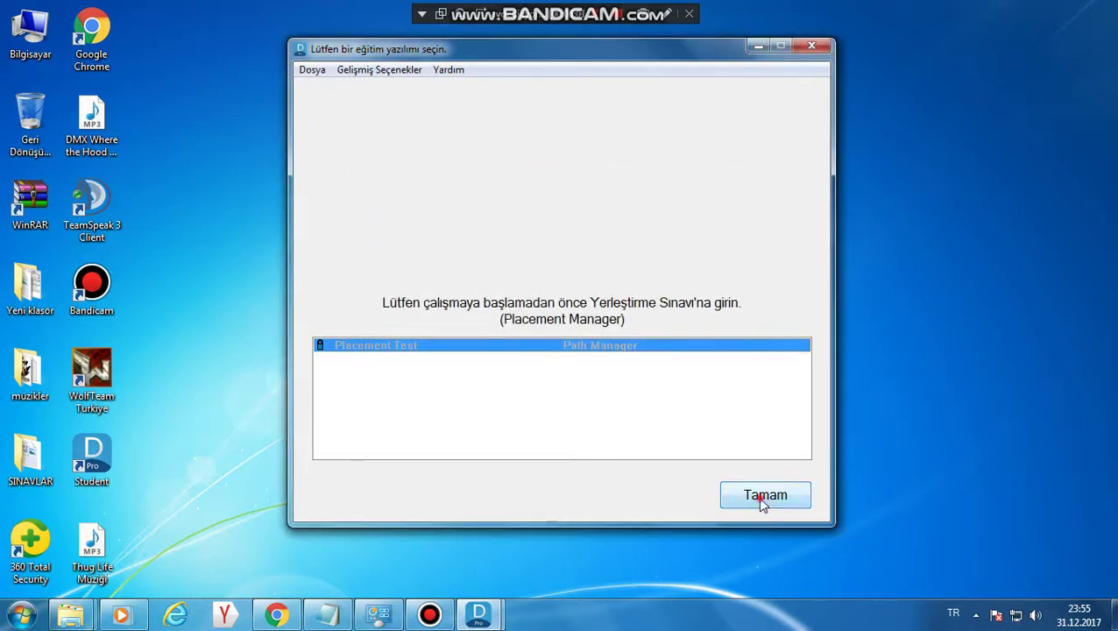
left_click(760, 497)
left_click(699, 366)
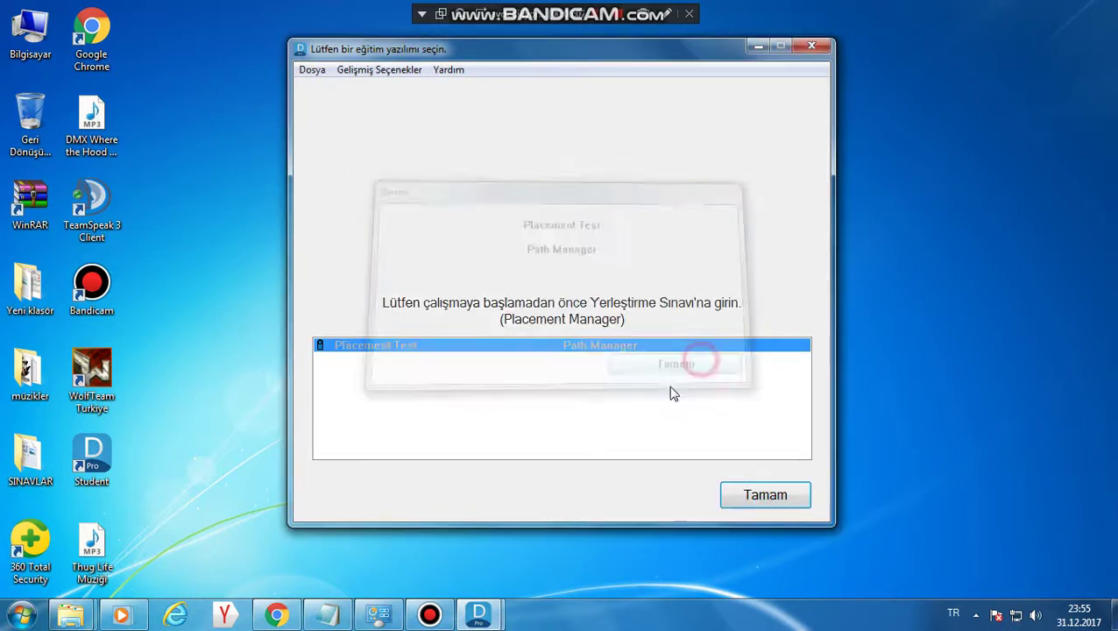
left_click(467, 617)
left_click(604, 496)
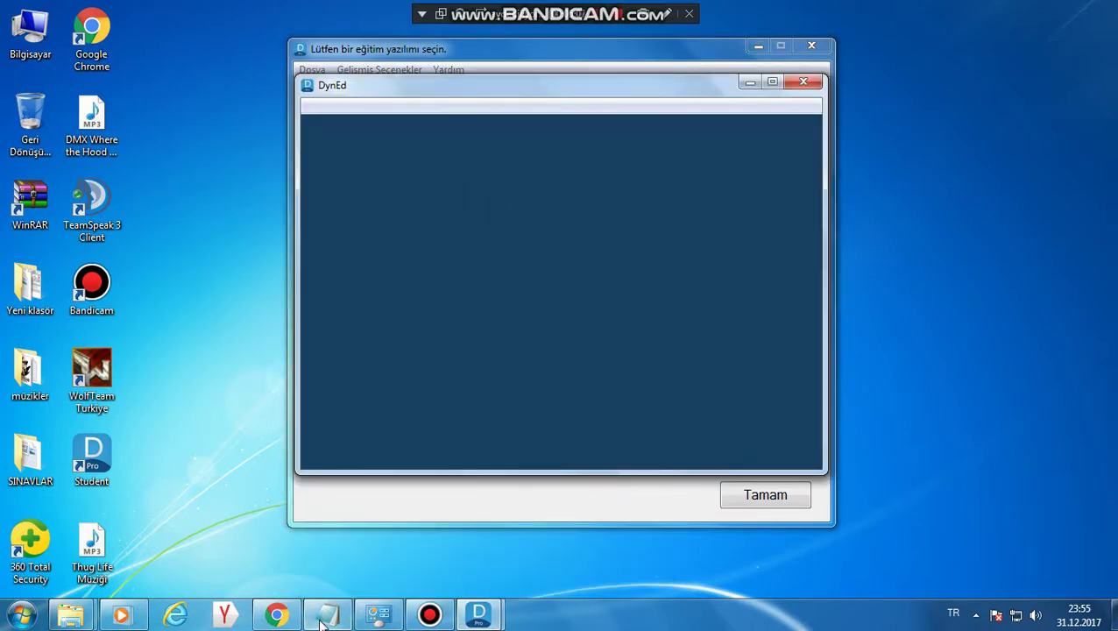
Switch to the Yeni Metin Belgesi note in Notepad and write "niye gelmiyor cunku a" on a new line below the existing text.
key("alt+Tab")
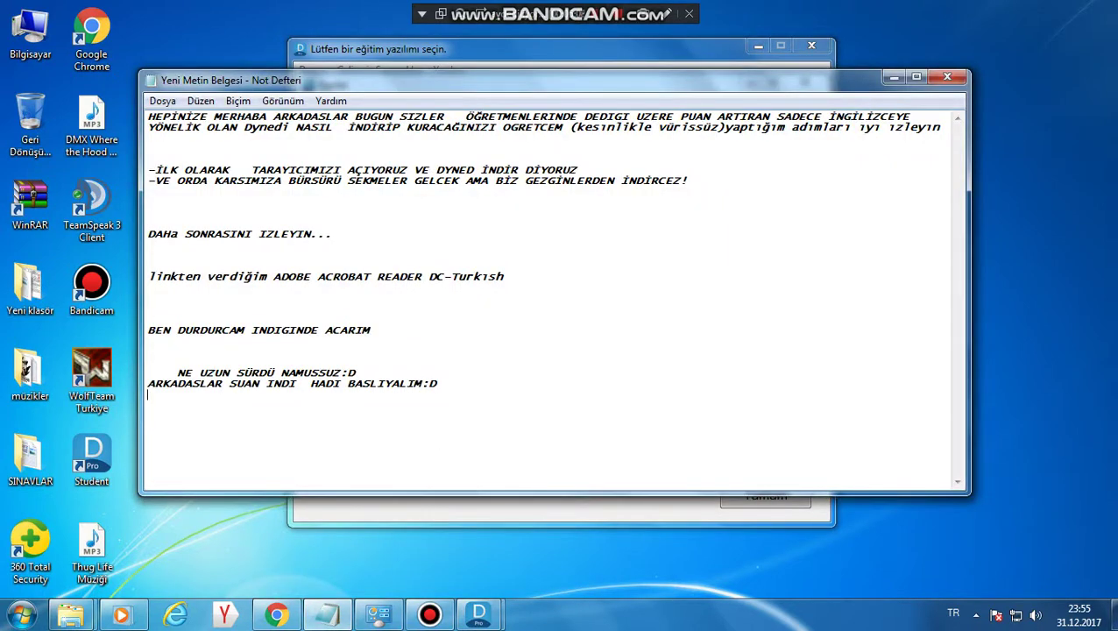
type("riye")
type(" gelmiyor cunku a")
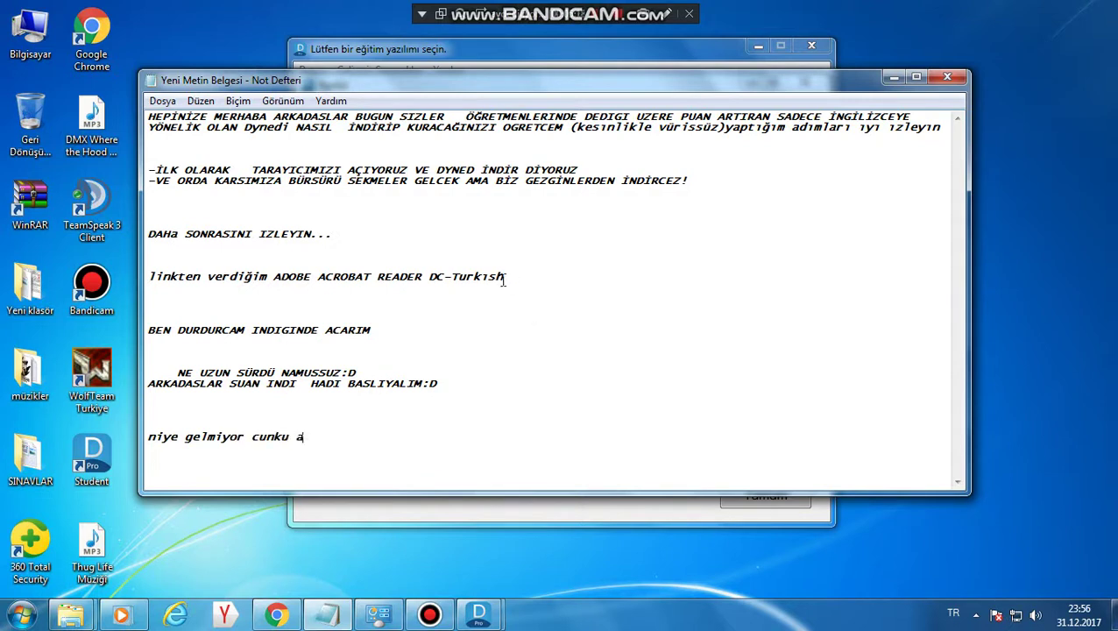
left_click(511, 277)
left_click(668, 14)
mouse_move(517, 291)
left_mouse_down()
mouse_move(155, 292)
mouse_move(149, 267)
mouse_move(407, 264)
mouse_move(525, 282)
mouse_move(517, 296)
left_mouse_up()
left_click(669, 18)
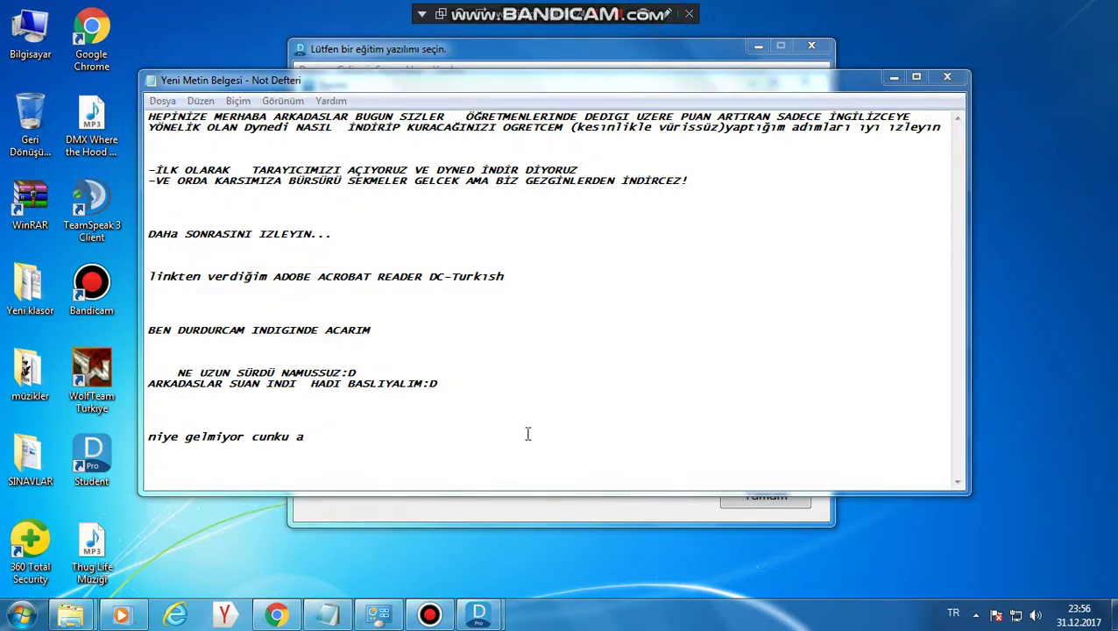
left_click(529, 433)
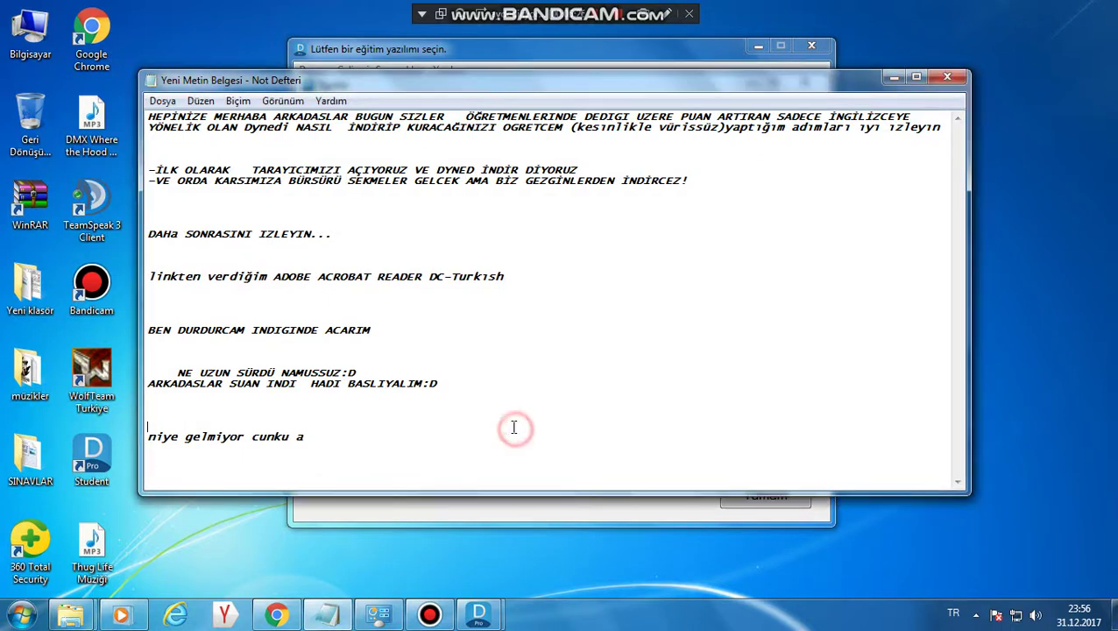
Replace the trailing "a" of the last line with "yuklu degıl ındırın bende ındırılı degıl ondan acılmıyo".
key("BackSpace")
type("yuklu")
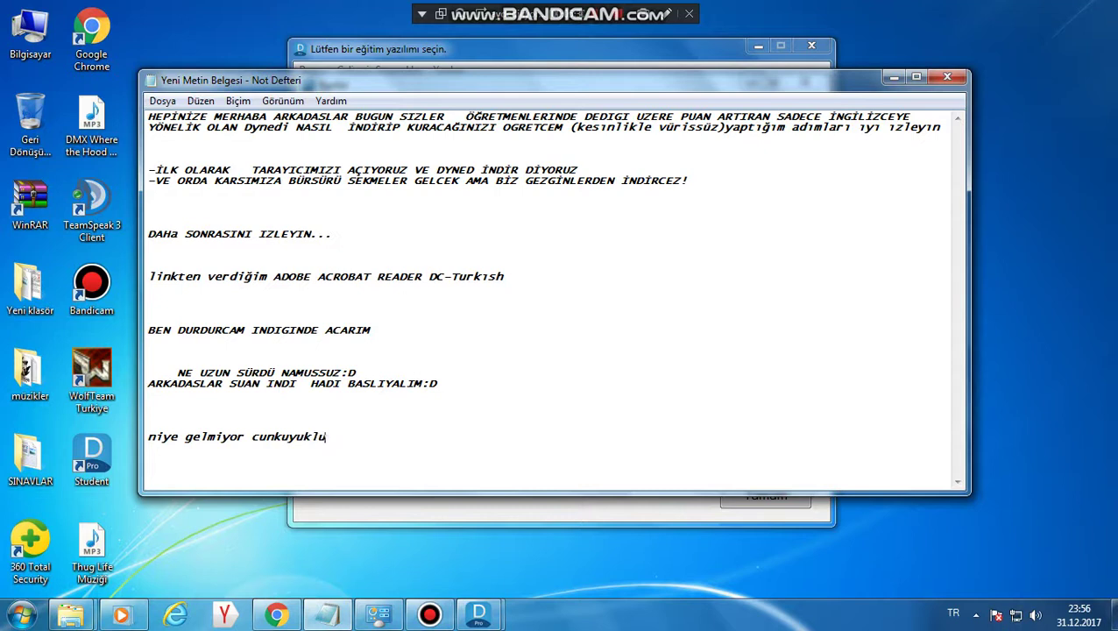
type(" degıl ındırın bende ın")
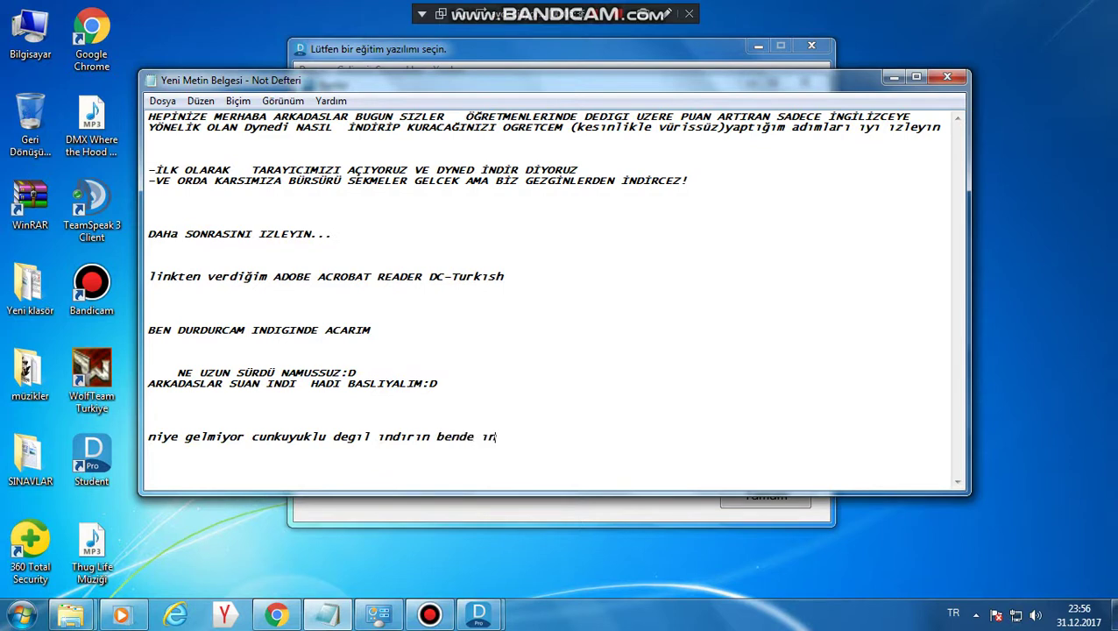
type("dırılı degıl o")
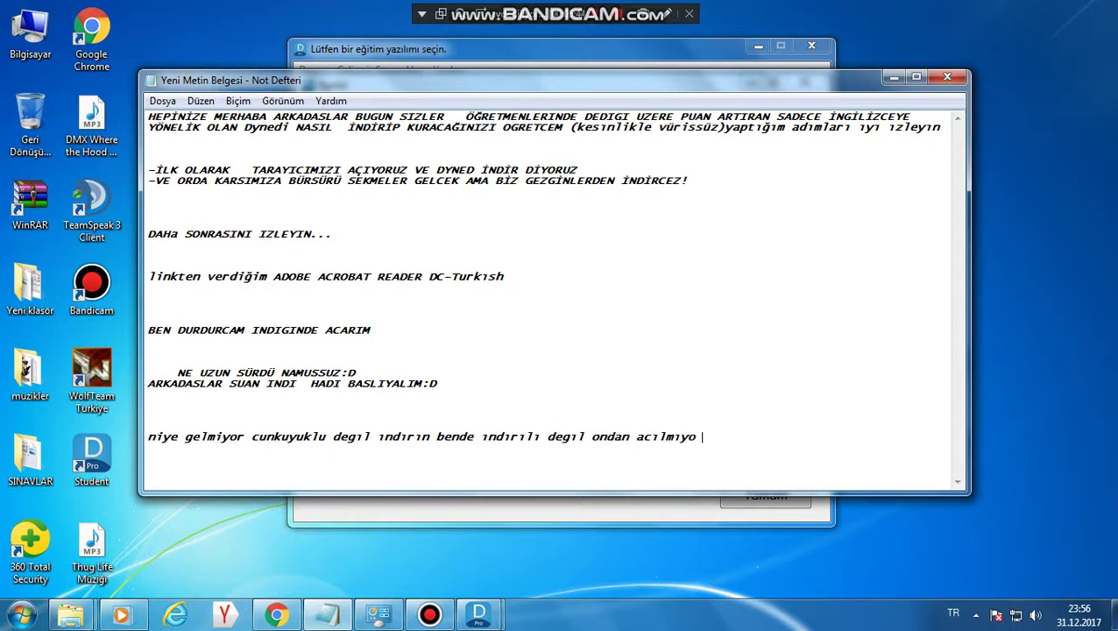
Continue the note's last sentence with "sımdı farkına vardım kusura bakmayın" and the farewell "hoscaka".
type("ndar acılmıyo sımdı farkına var")
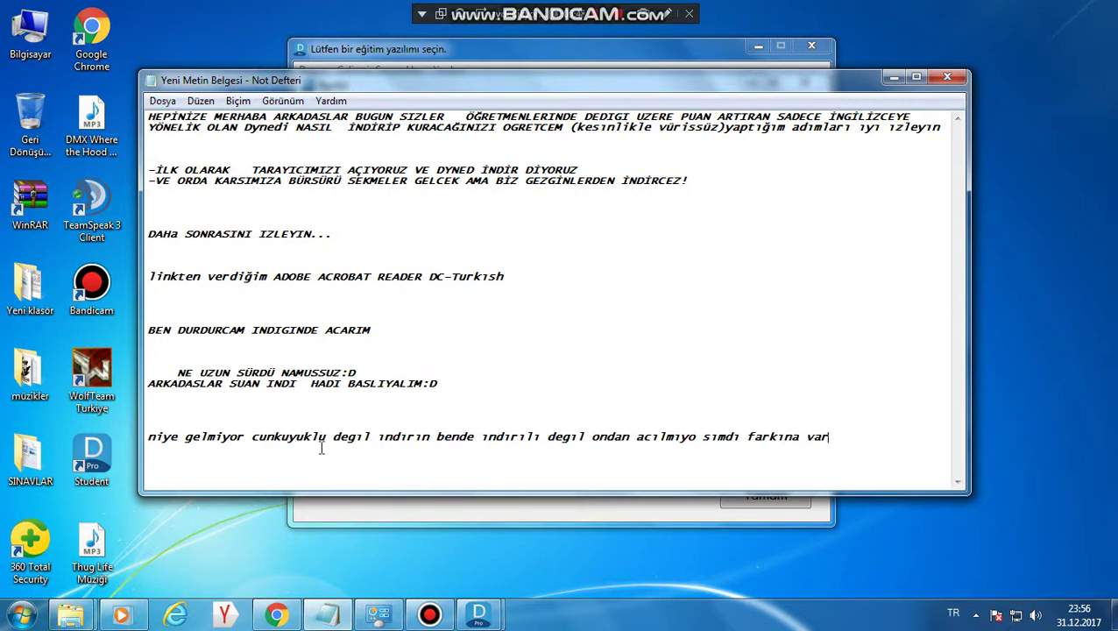
type("dı")
type("m  kusut")
type("a bakmayır")
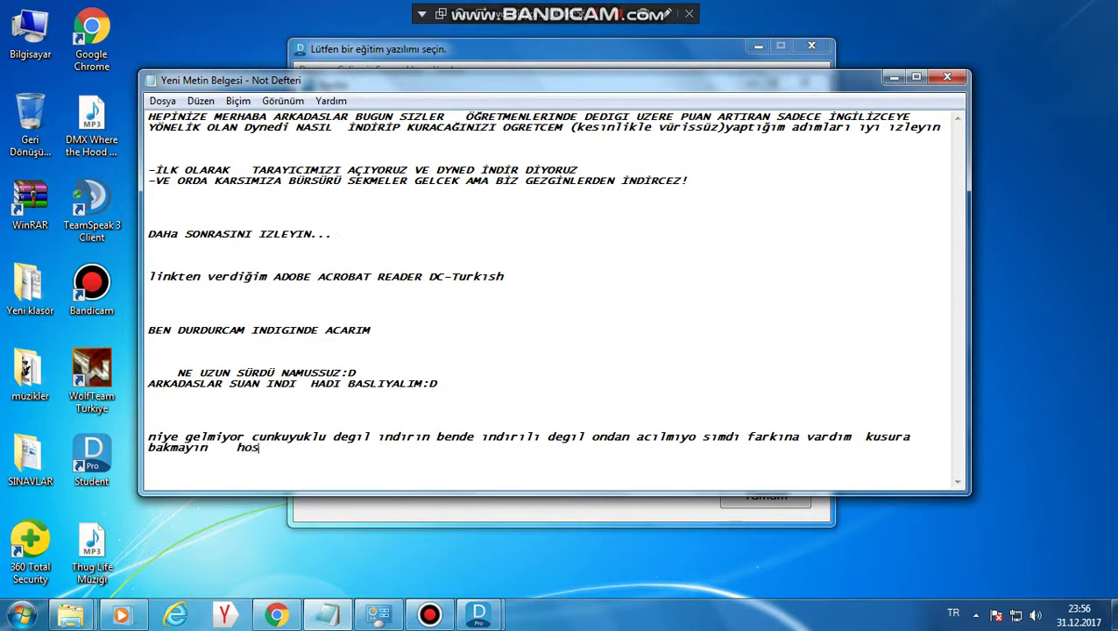
type("kalı")
type("aka")
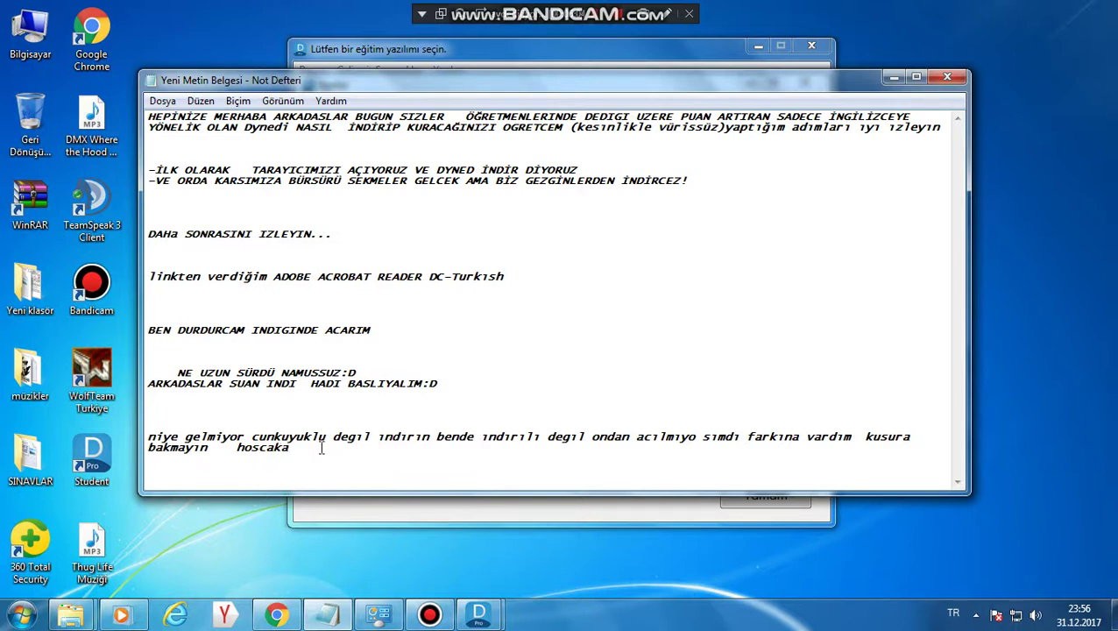